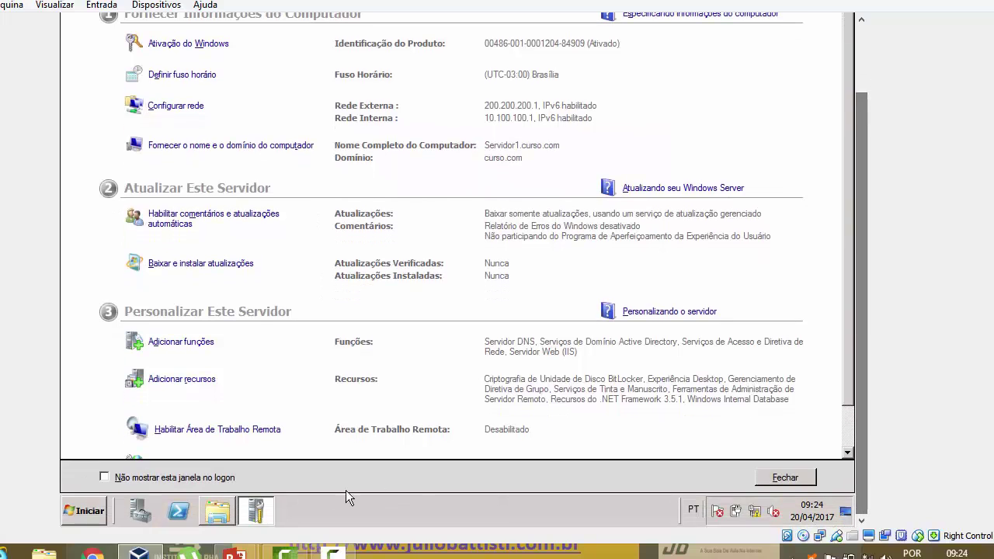
Step: Launch regedit from the Start menu search
left_click(93, 516)
type("regedit")
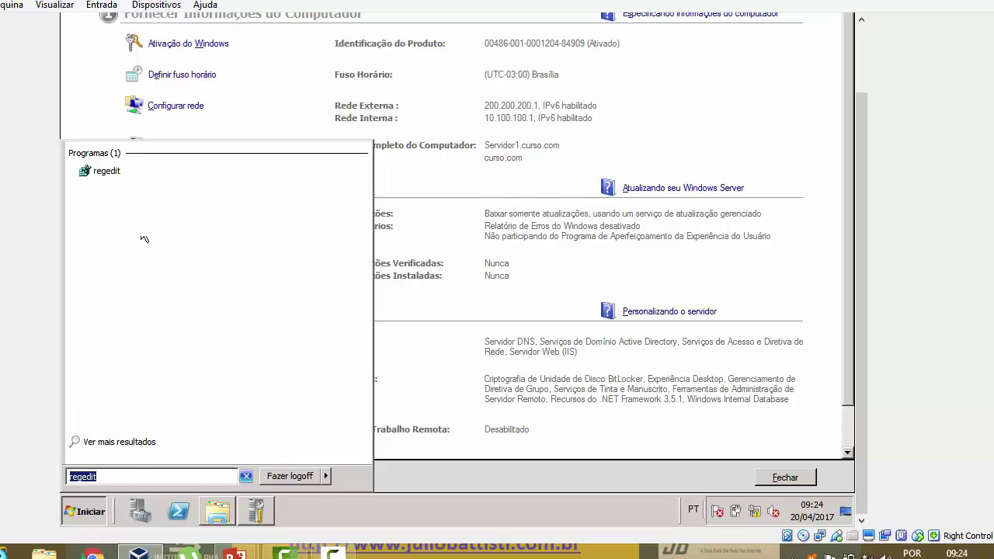
left_click(107, 172)
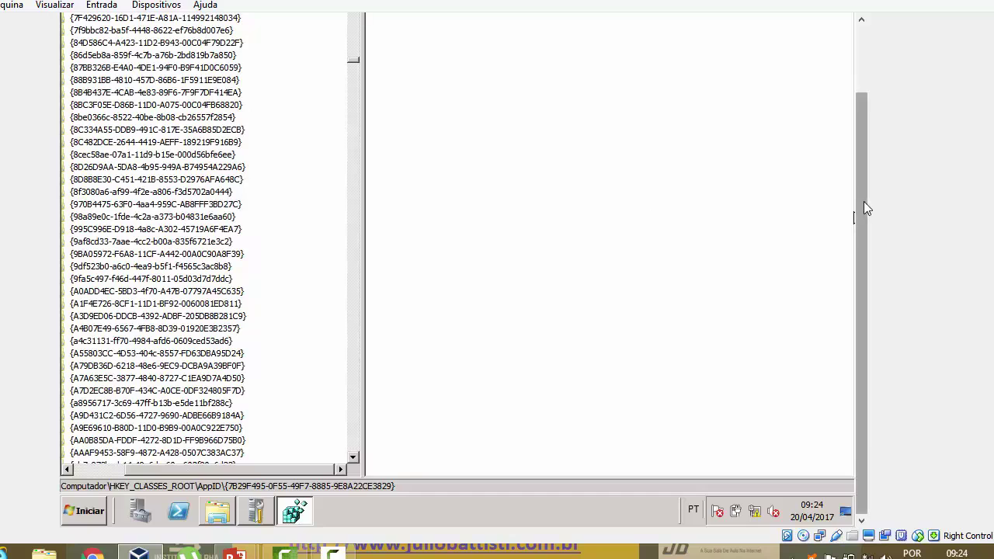
Step: Widen the key tree pane and collapse HKEY_CLASSES_ROOT so only the root keys show
scroll(864, 201, "up", 3)
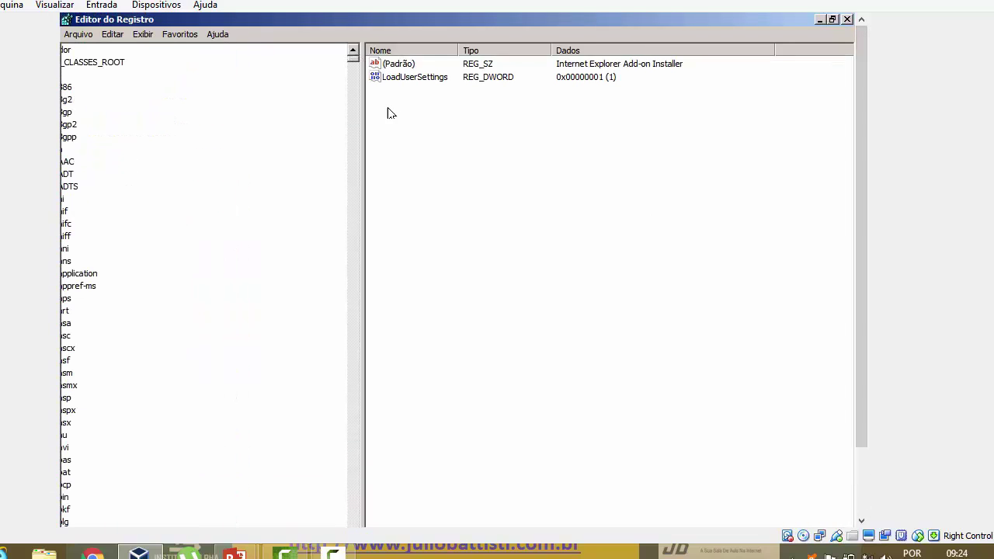
left_click_drag(362, 109, 604, 113)
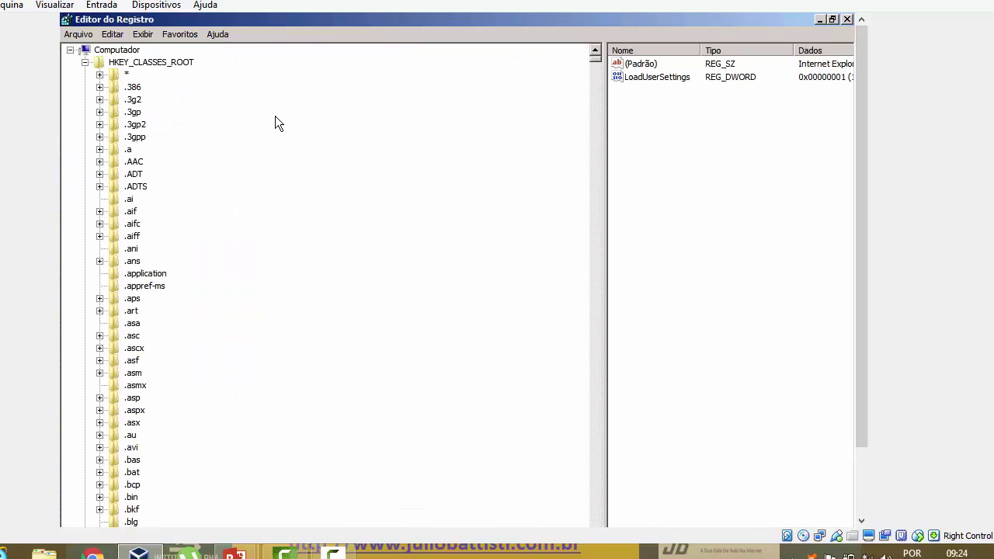
left_click(85, 62)
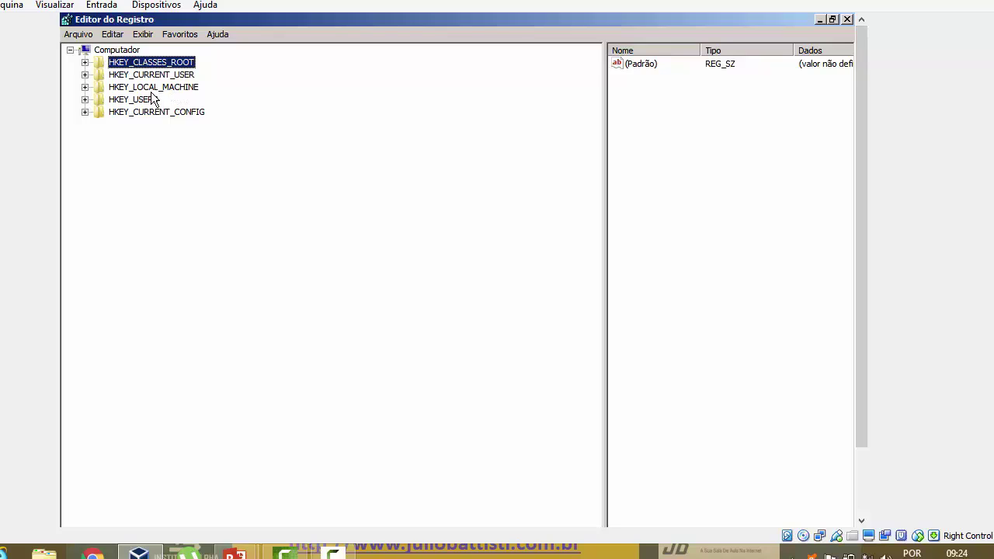
Step: Select each of the five root keys in turn, cycling through them several times
key("Down")
key("Down")
key("Down")
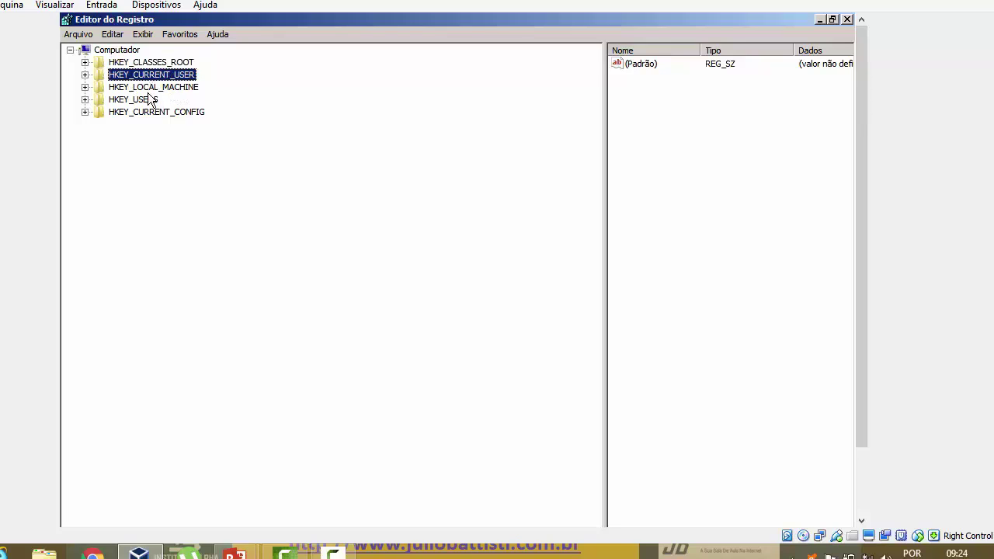
key("Down")
left_click(165, 67)
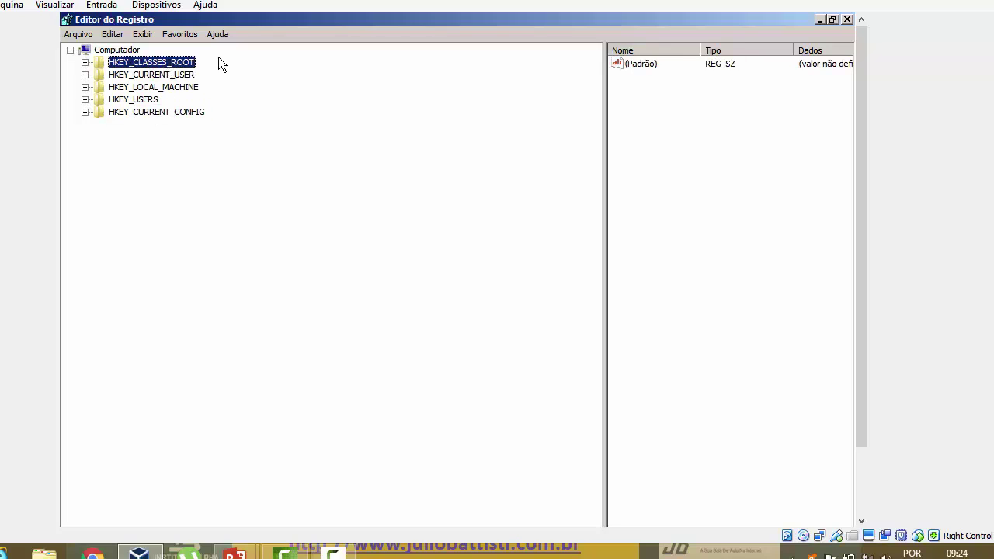
left_click(188, 75)
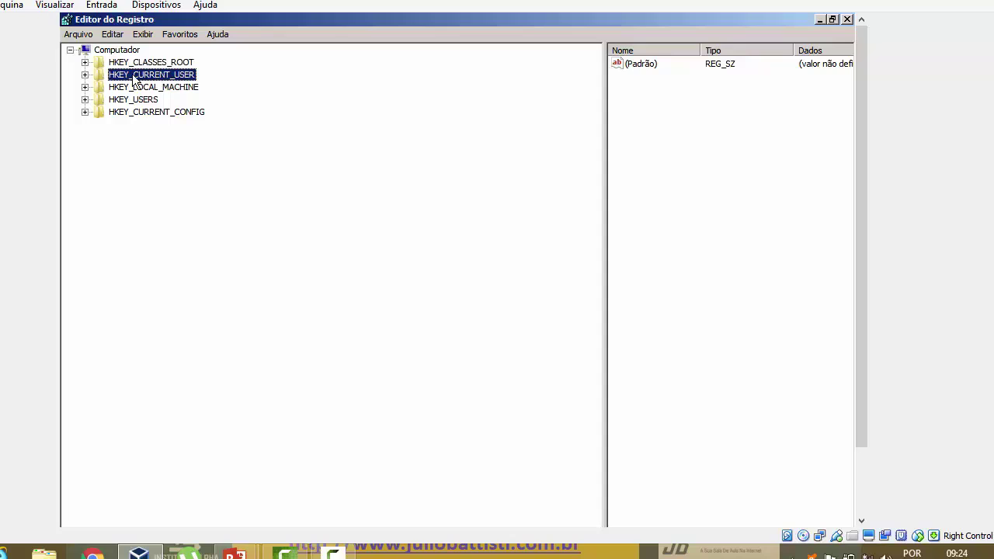
left_click(172, 87)
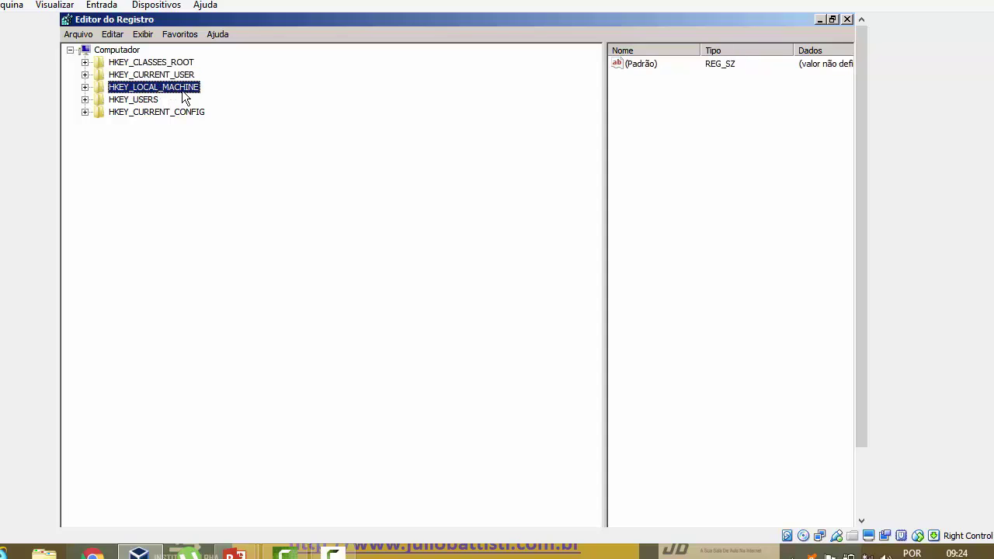
left_click(152, 101)
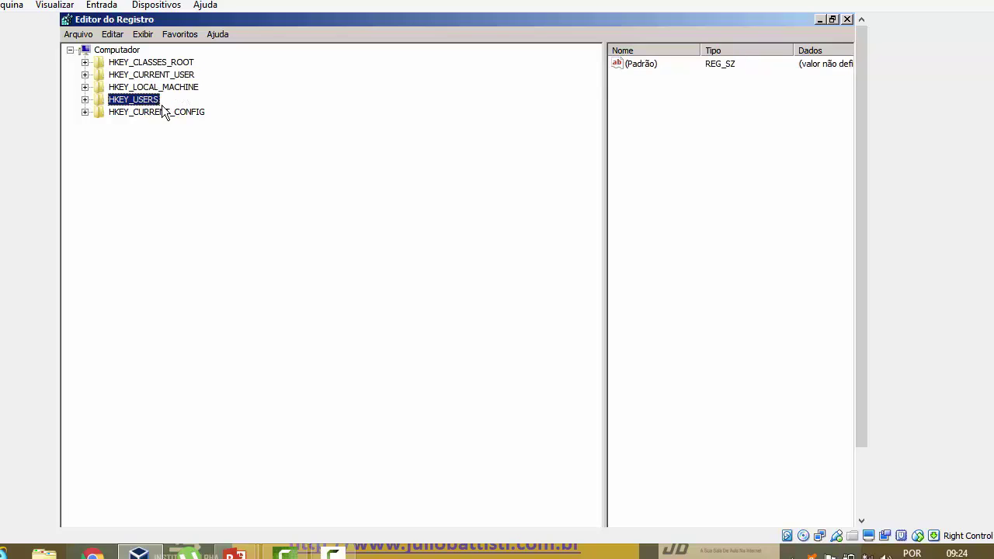
left_click(164, 113)
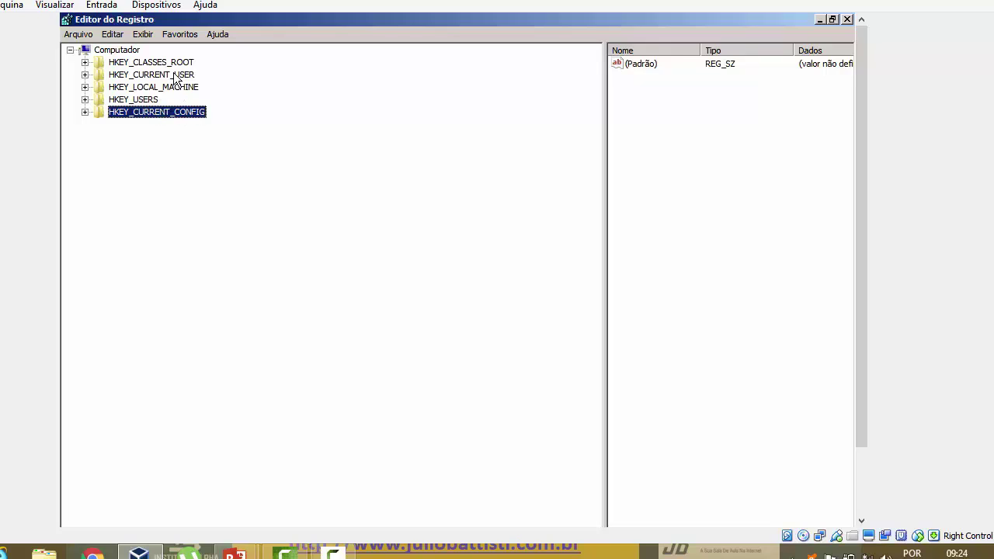
left_click(179, 64)
left_click(178, 75)
left_click(167, 87)
left_click(155, 101)
left_click(169, 113)
left_click(167, 64)
left_click(169, 75)
left_click(169, 87)
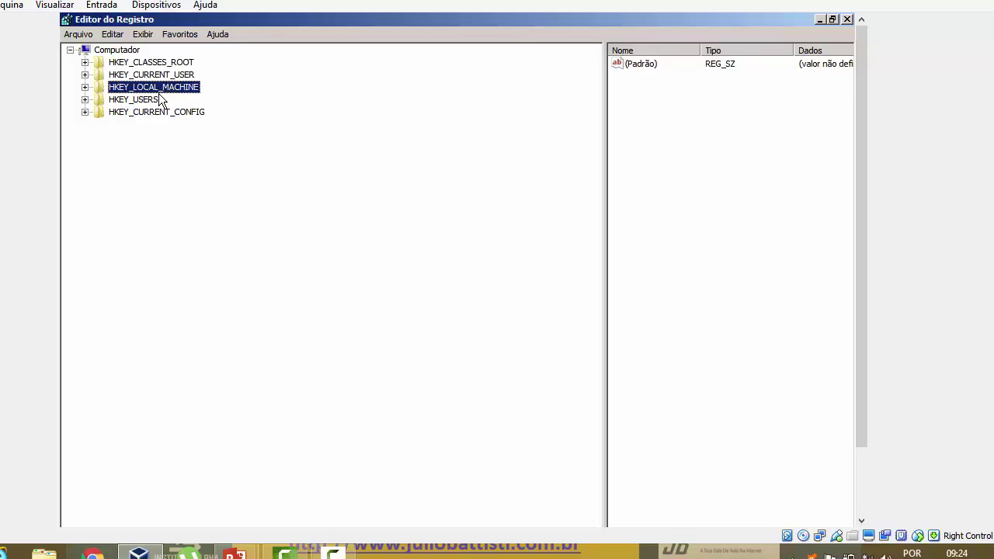
left_click(161, 101)
left_click(166, 114)
left_click(168, 66)
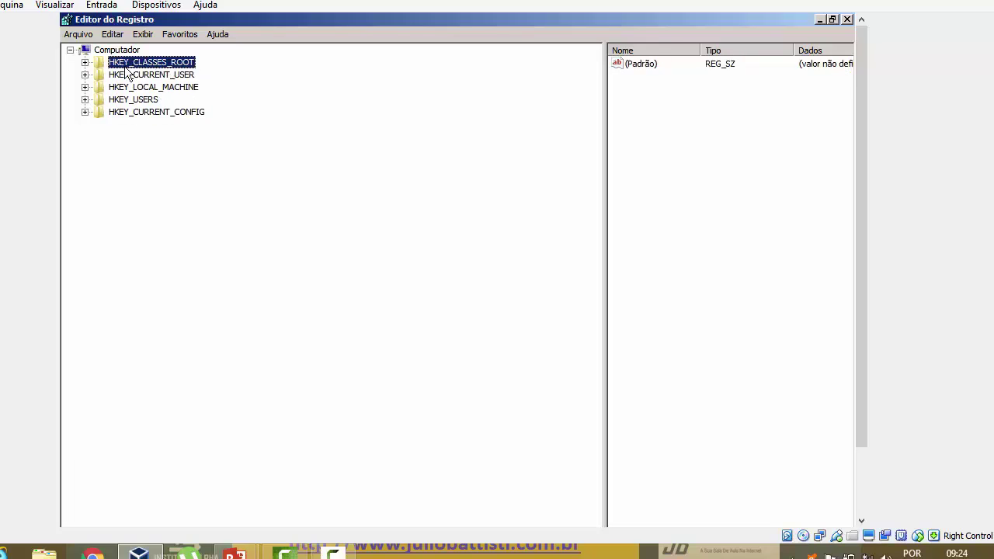
Step: Expand and collapse each root key, leaving HKEY_CURRENT_CONFIG\Software expanded to Fonts
left_click(87, 64)
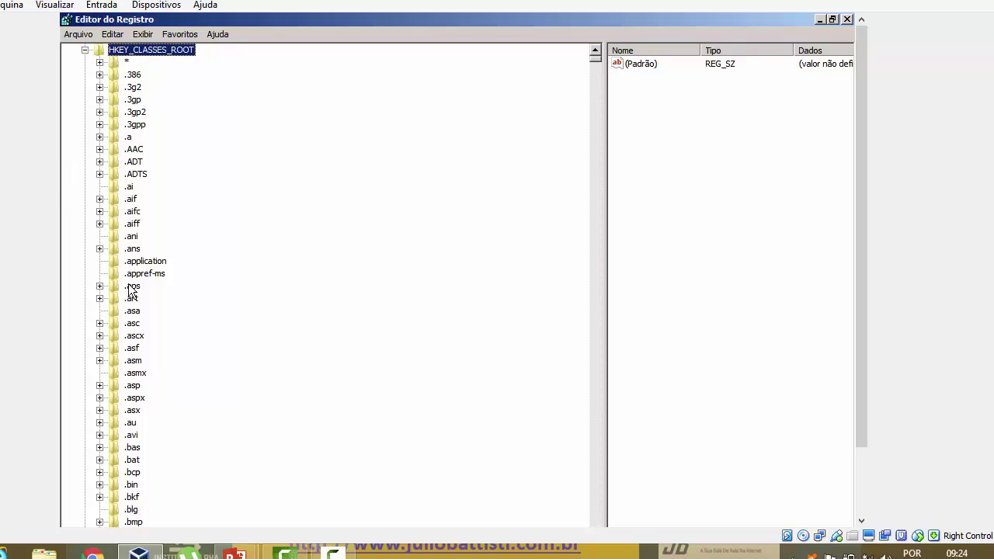
left_click(84, 50)
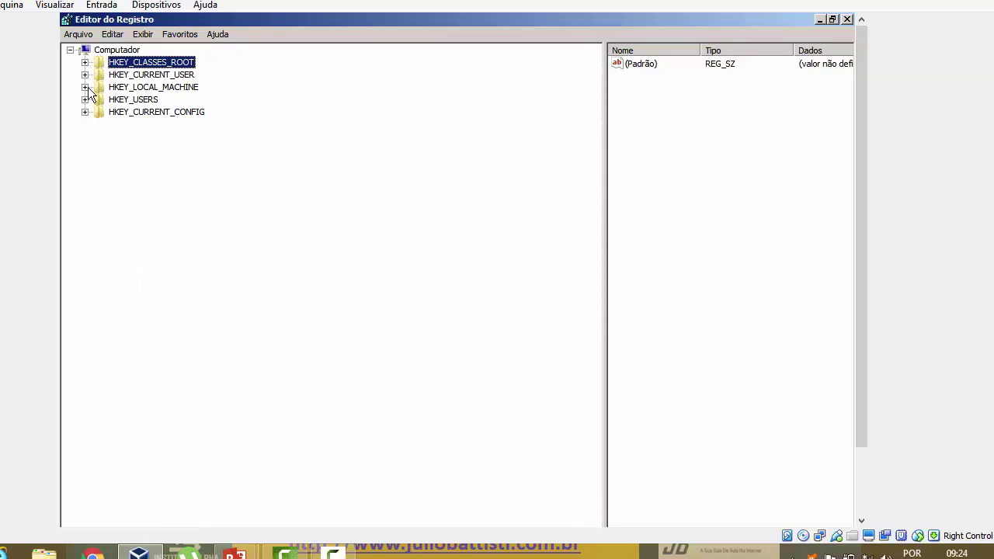
left_click(84, 75)
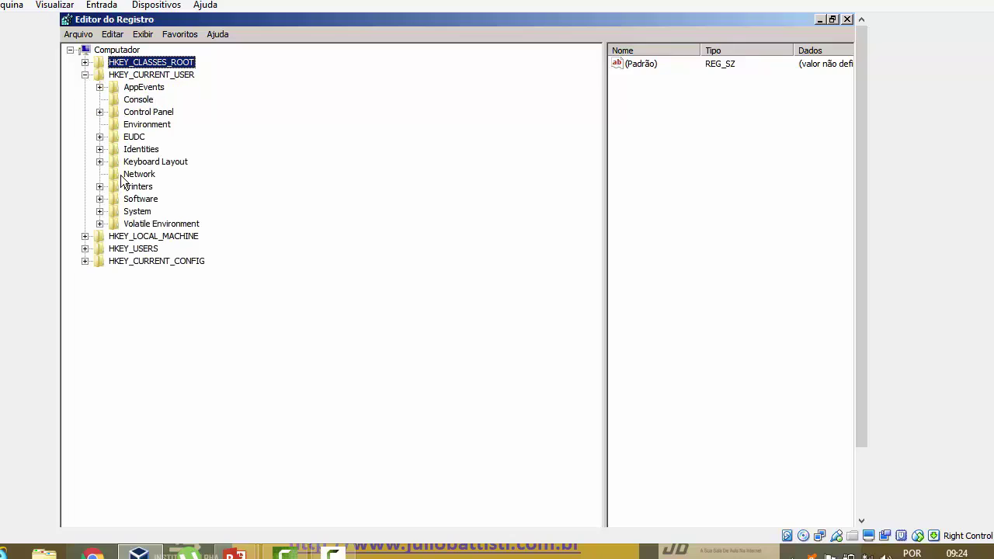
left_click(85, 75)
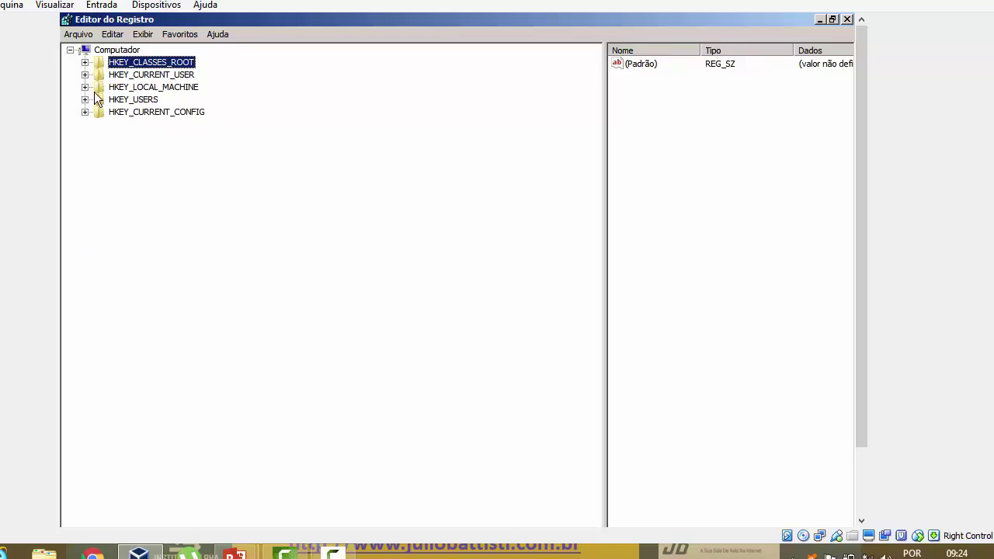
left_click(85, 87)
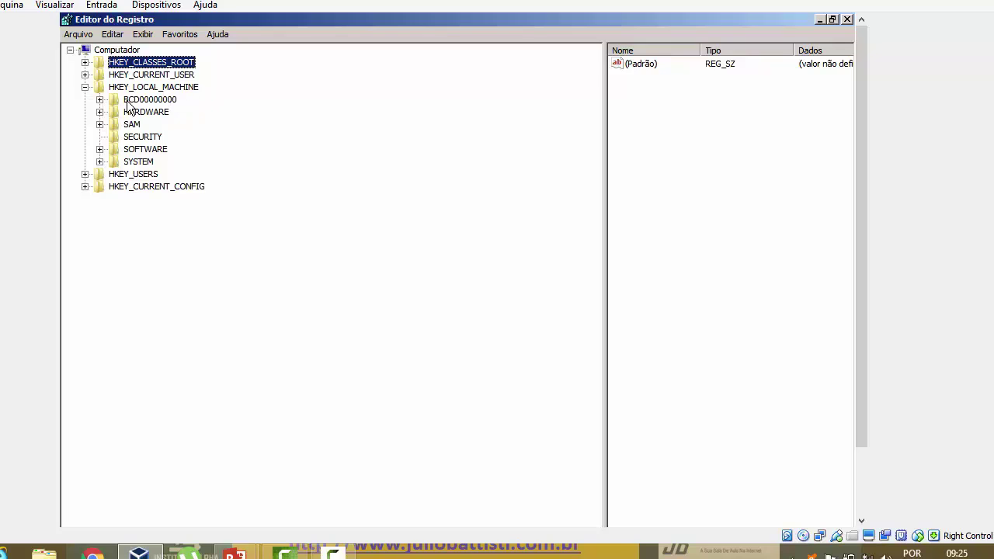
left_click(84, 87)
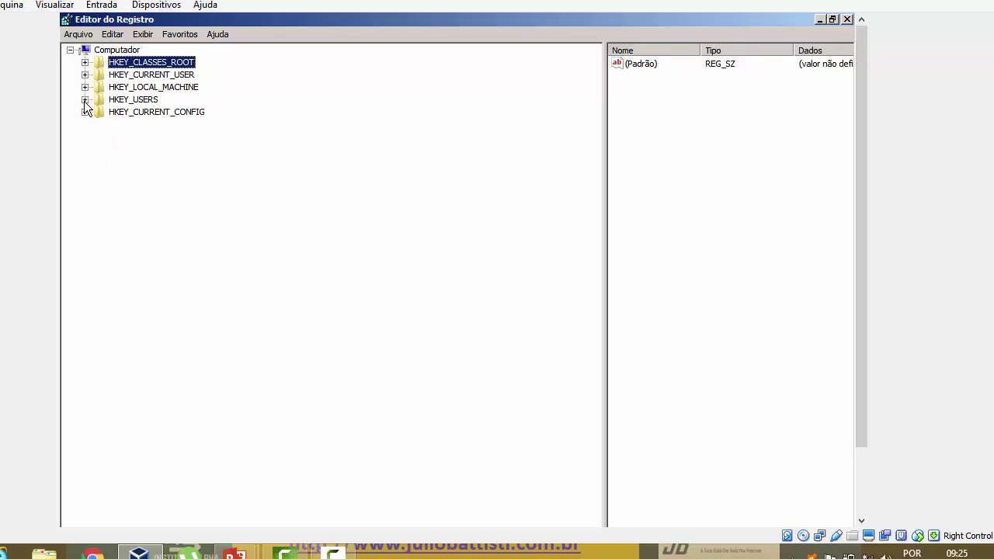
left_click(85, 100)
left_click(85, 100)
left_click(85, 112)
left_click(85, 112)
left_click(85, 111)
left_click(100, 125)
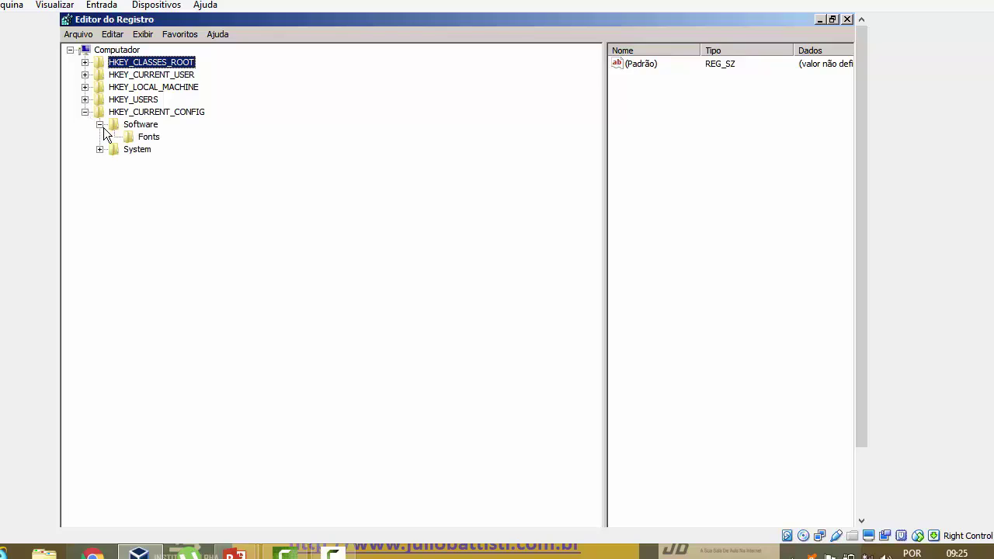
Step: Show the Fonts key's values and widen the values list
left_click(157, 139)
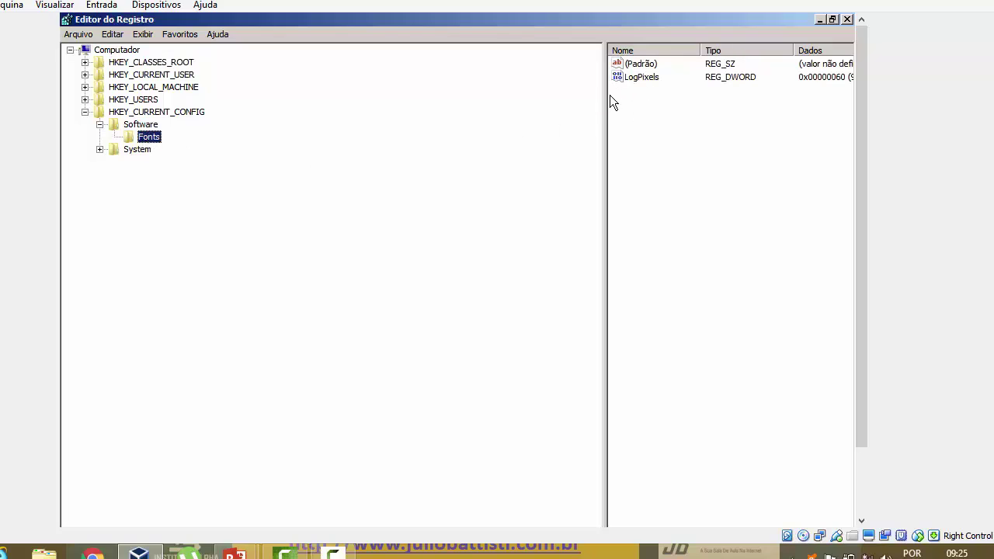
left_click_drag(605, 94, 252, 113)
left_click(399, 79)
Step: Alternate the selection between the LogPixels and (Padrão) values of Fonts
left_click(335, 77)
left_click(335, 67)
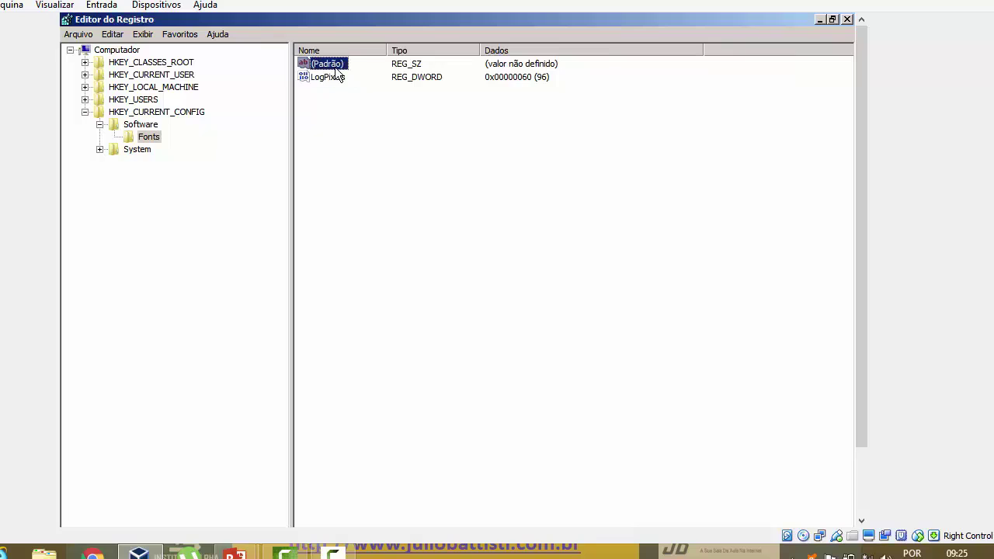
key("Down")
key("Up")
key("Down")
key("Up")
key("ctrl+space")
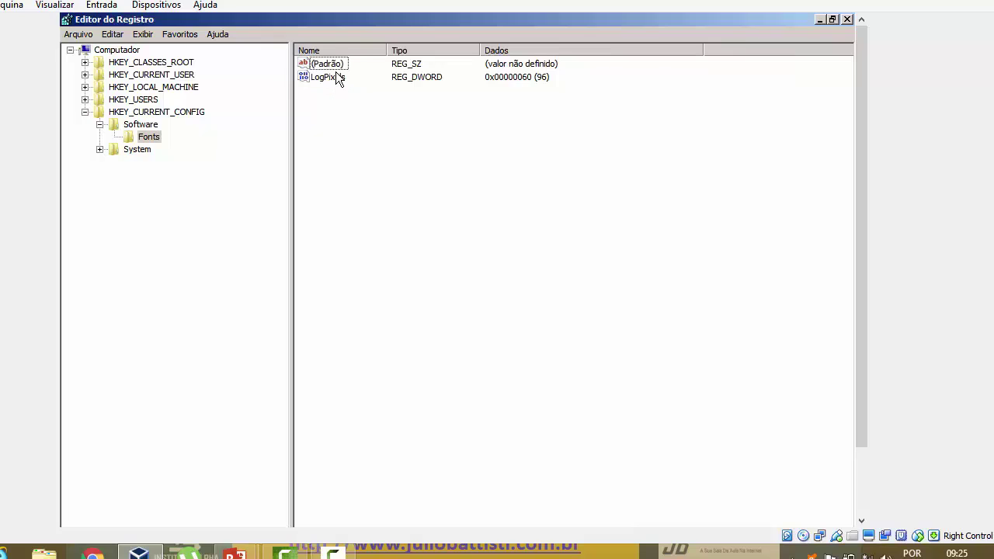
left_click(337, 77)
left_click(335, 66)
left_click(337, 79)
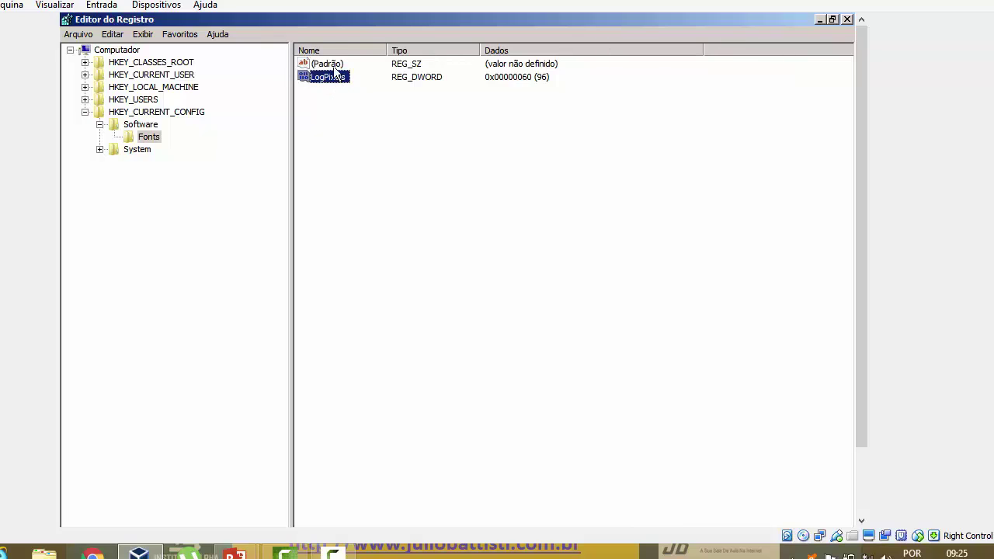
left_click(335, 67)
Step: Collapse the Software key and HKEY_CURRENT_CONFIG back to the root level
left_click(149, 136)
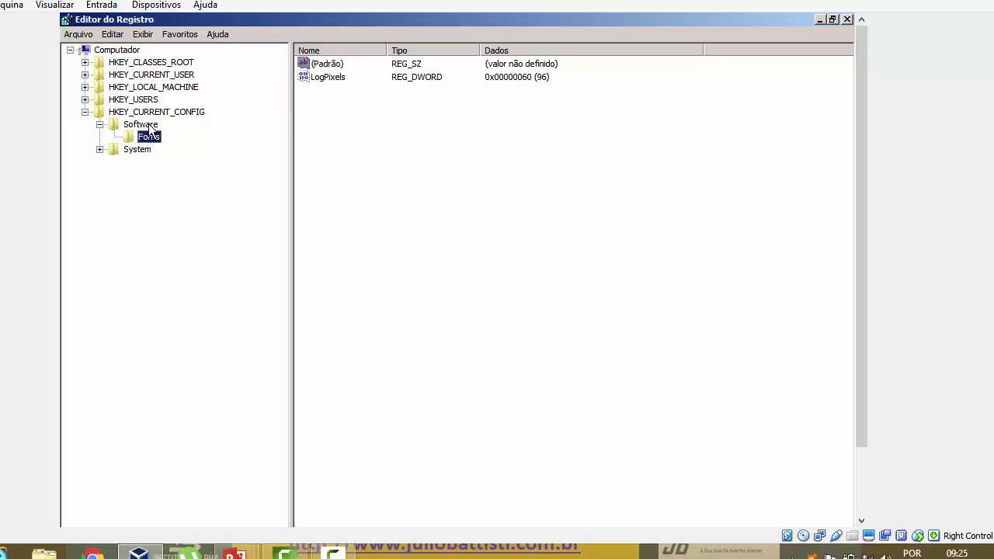
left_click(147, 125)
left_click(100, 124)
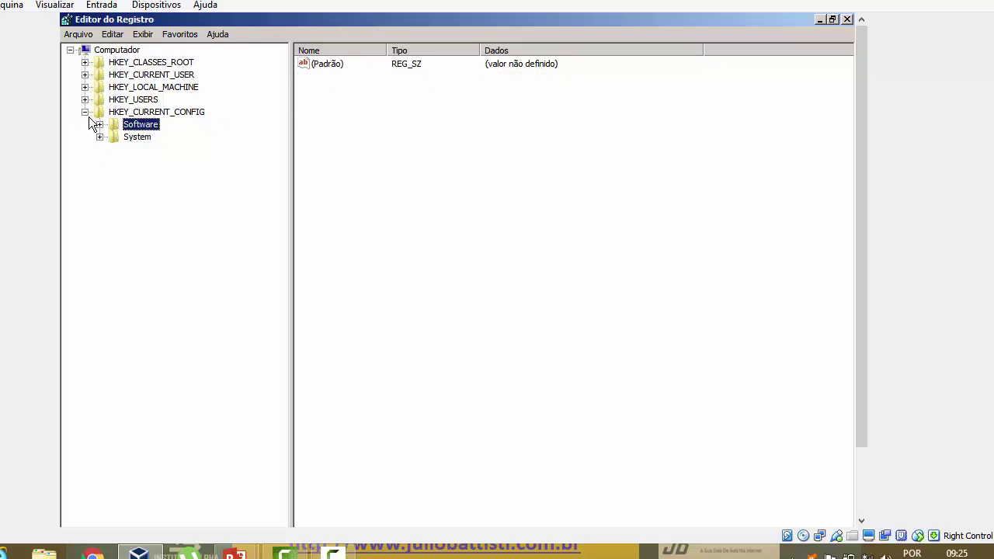
left_click(85, 112)
Step: Advance the slide show to the regedit vs regedit32 slide, then return to the Registry Editor
left_click(334, 448)
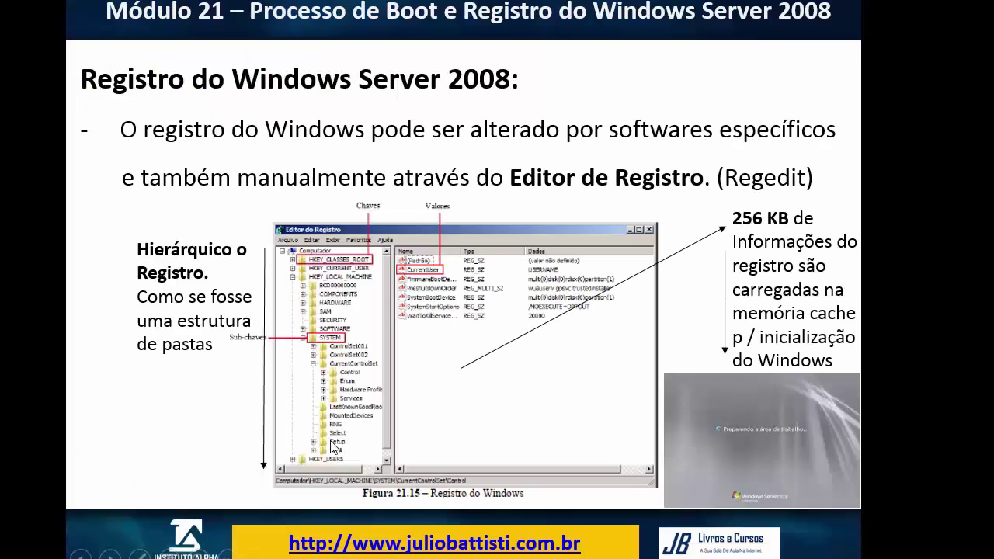
left_click(448, 335)
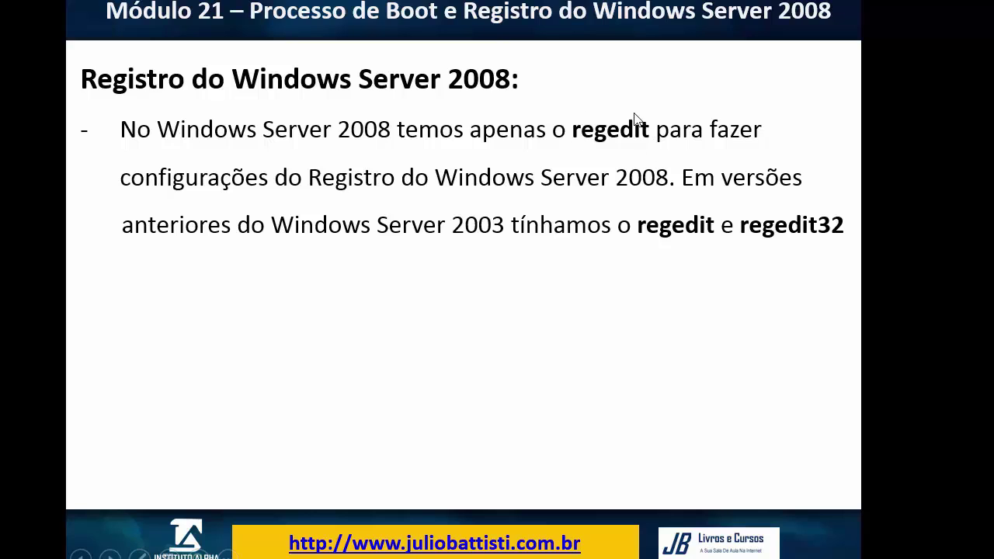
key("alt+Tab")
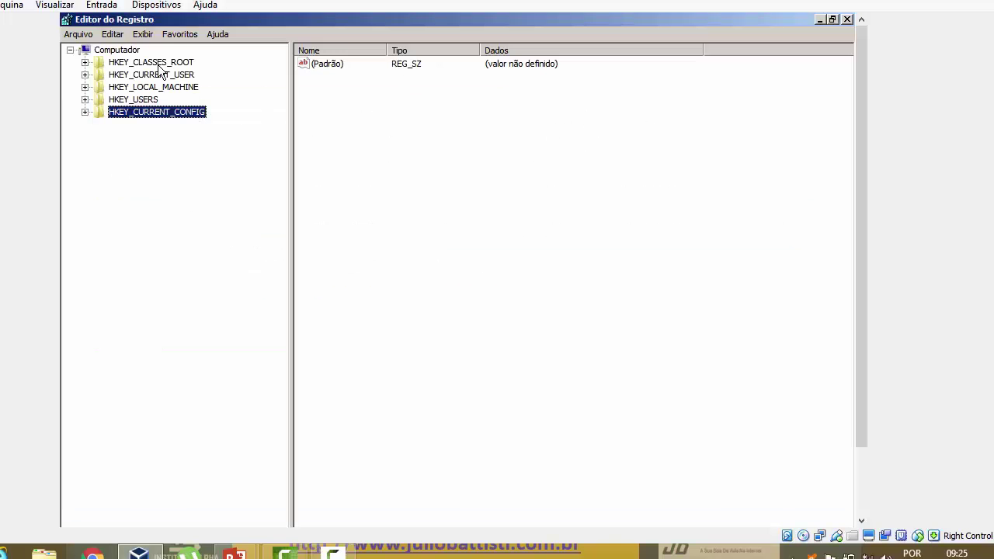
Step: Switch between the slide show and the VM, then bring the Registry Editor to the front from the guest taskbar
key("alt")
key("alt")
key("alt+Tab")
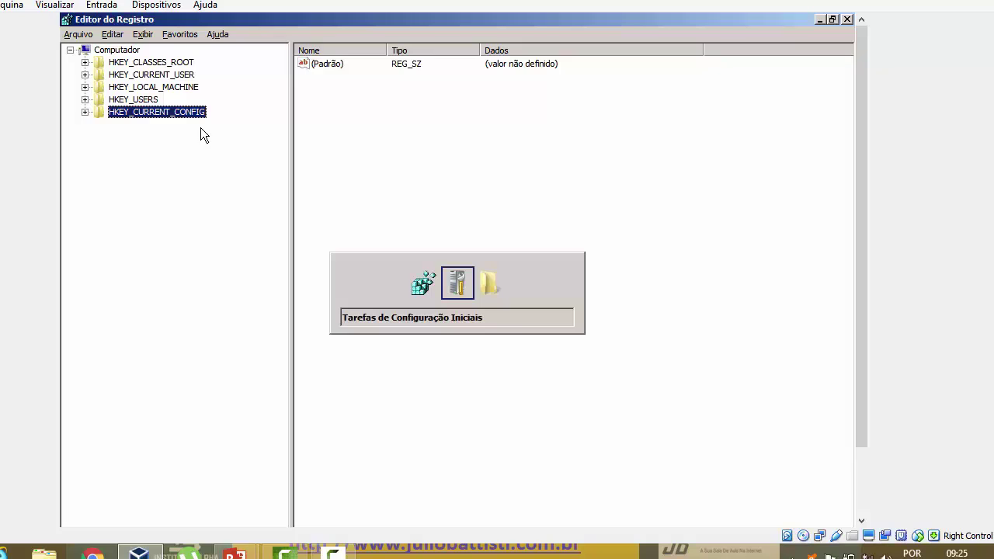
mouse_move(233, 553)
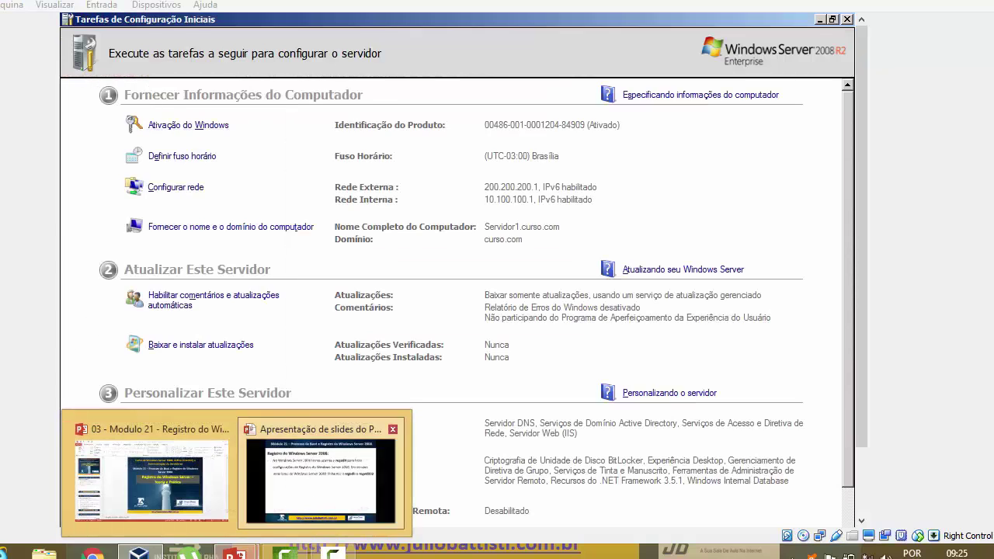
left_click(303, 466)
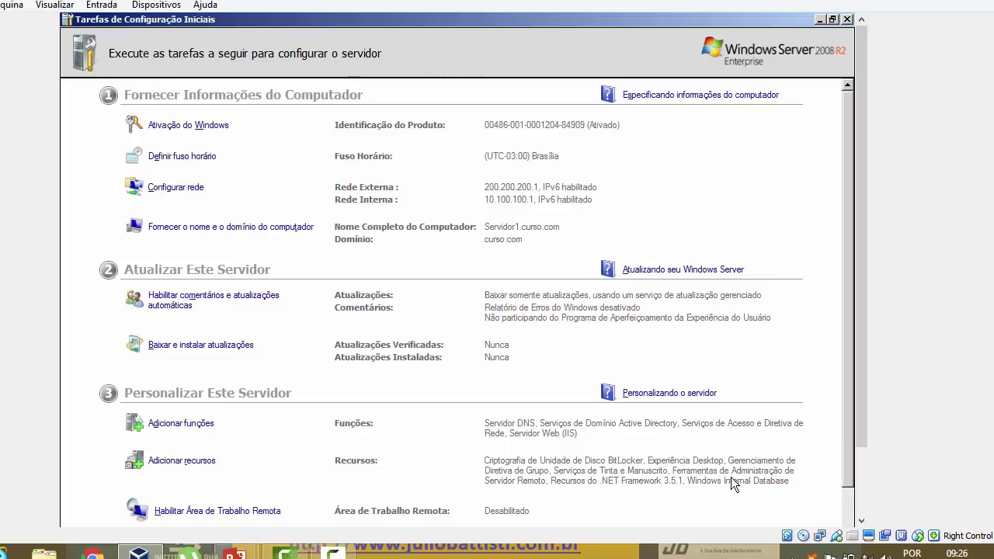
left_click_drag(862, 449, 863, 516)
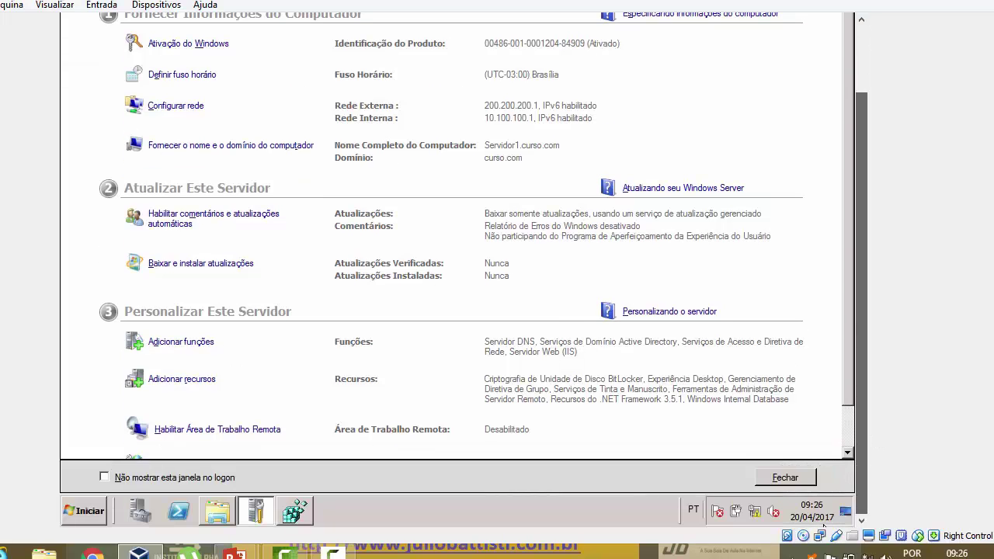
left_click(294, 507)
left_click_drag(856, 147, 856, 80)
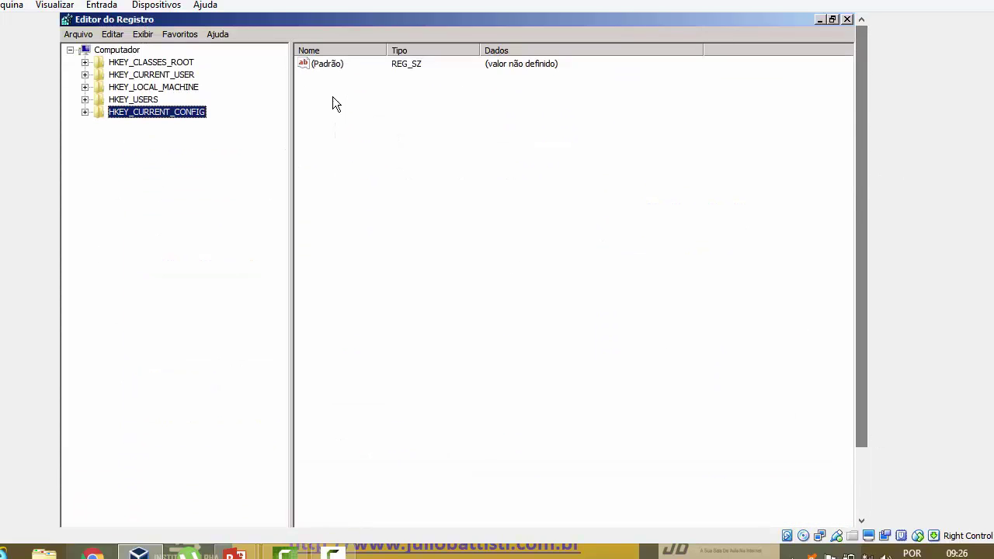
left_click(110, 65)
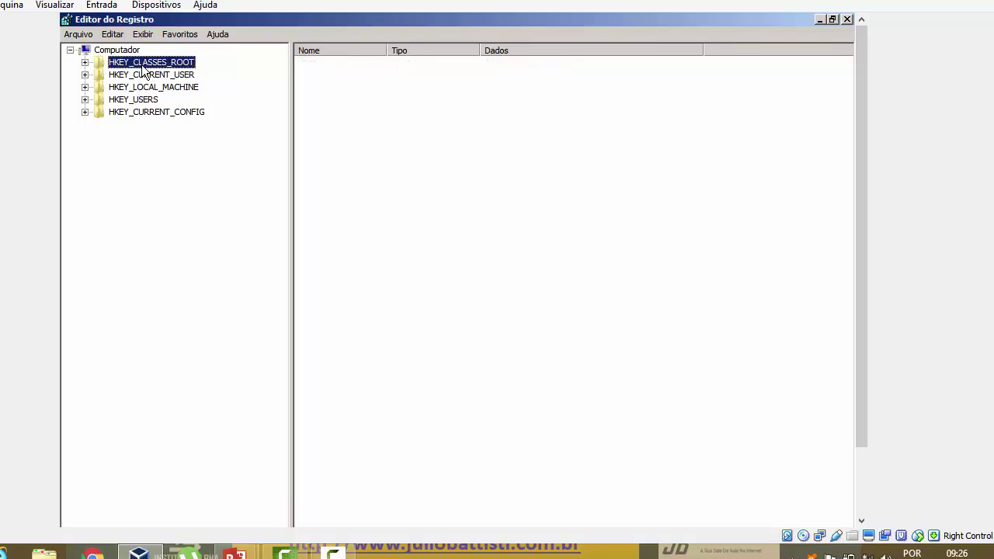
left_click(129, 75)
left_click(145, 88)
left_click(144, 100)
left_click(147, 113)
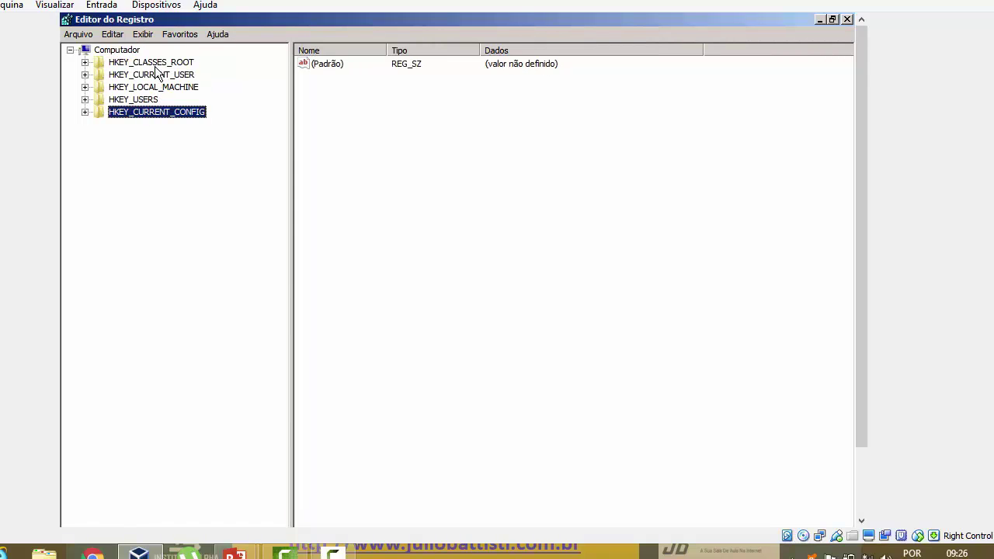
left_click(128, 74)
left_click(155, 87)
left_click(156, 99)
left_click(153, 114)
left_click(159, 73)
left_click(163, 86)
left_click(154, 101)
left_click(153, 114)
left_click(165, 65)
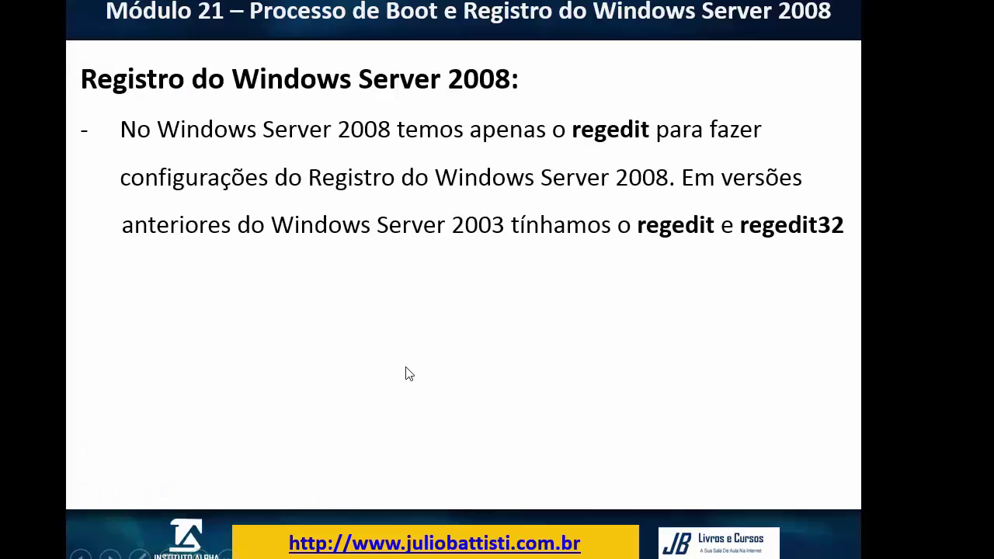
Step: Show the annotated registry screenshot and root-key slides, then select HKEY_CURRENT_USER in the editor
left_click(456, 308)
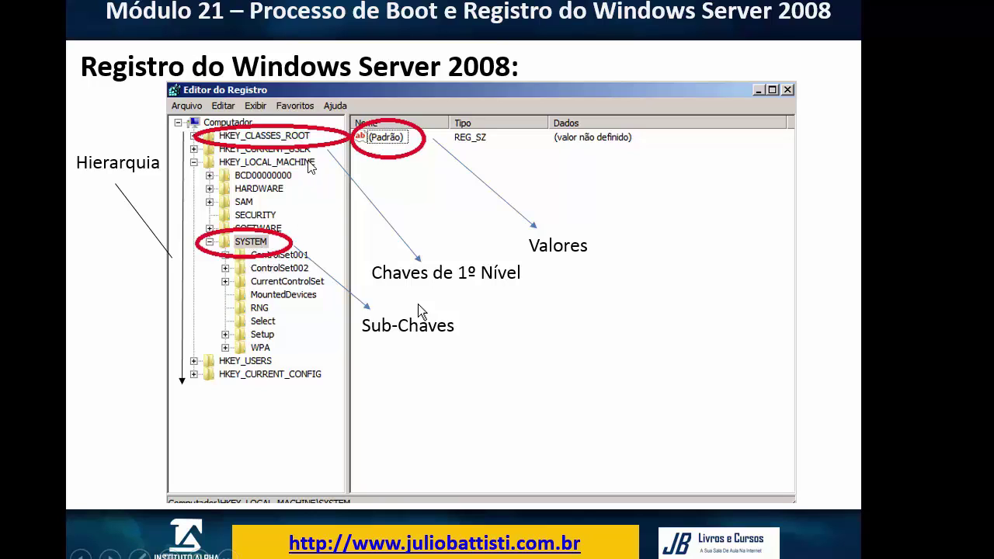
left_click(378, 156)
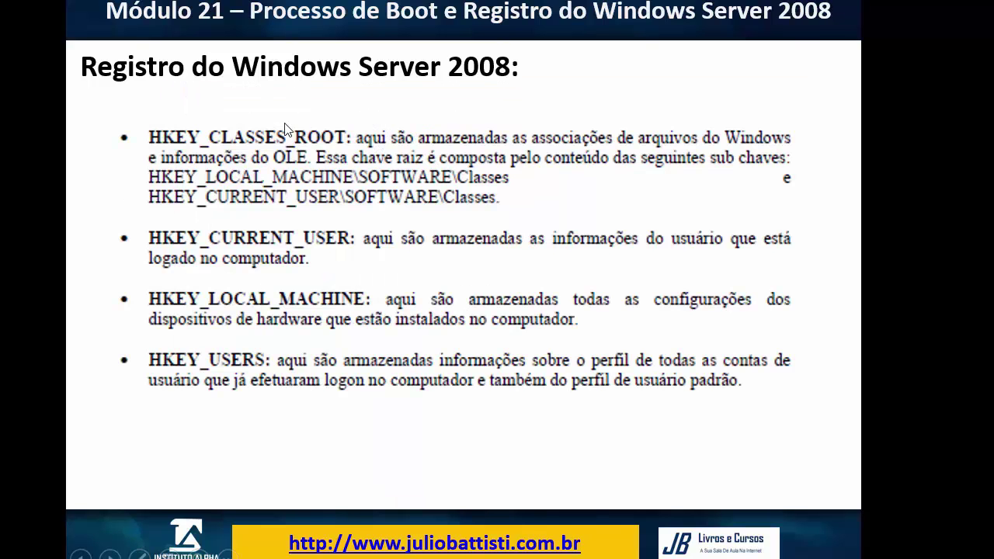
key("Left")
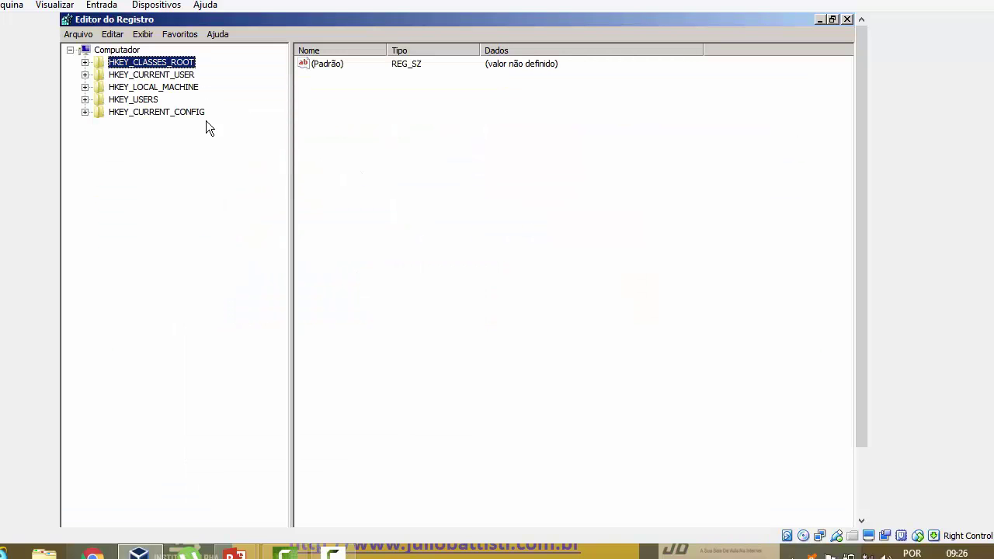
left_click(150, 76)
Step: Select HKEY_LOCAL_MACHINE, HKEY_USERS, HKEY_CURRENT_CONFIG, HKEY_CURRENT_USER and HKEY_CLASSES_ROOT in turn
left_click(155, 87)
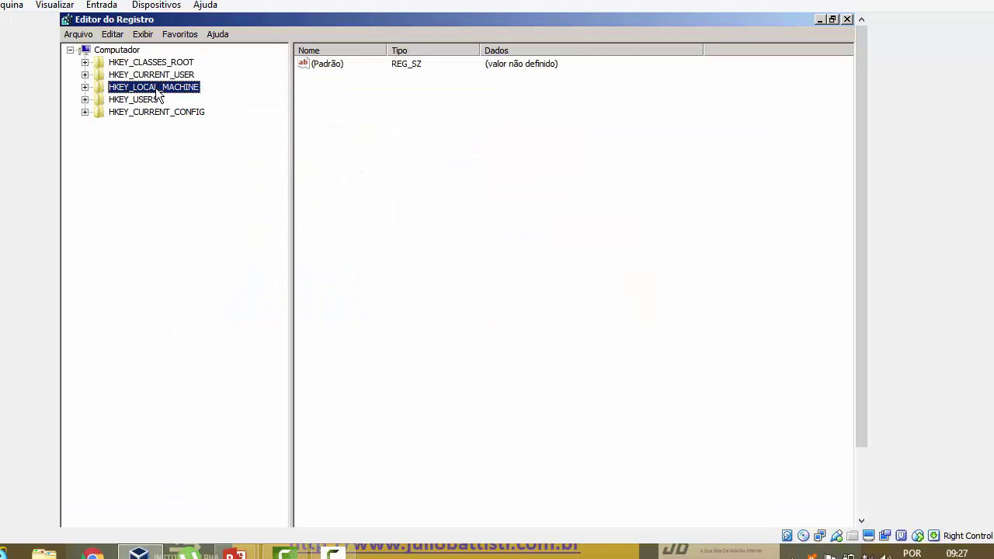
left_click(153, 101)
left_click(155, 113)
left_click(158, 100)
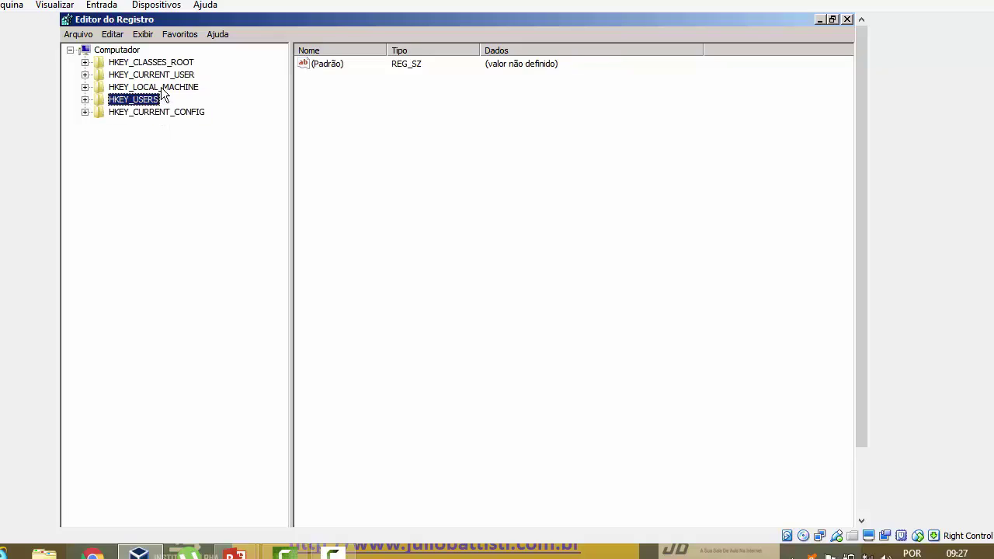
left_click(155, 75)
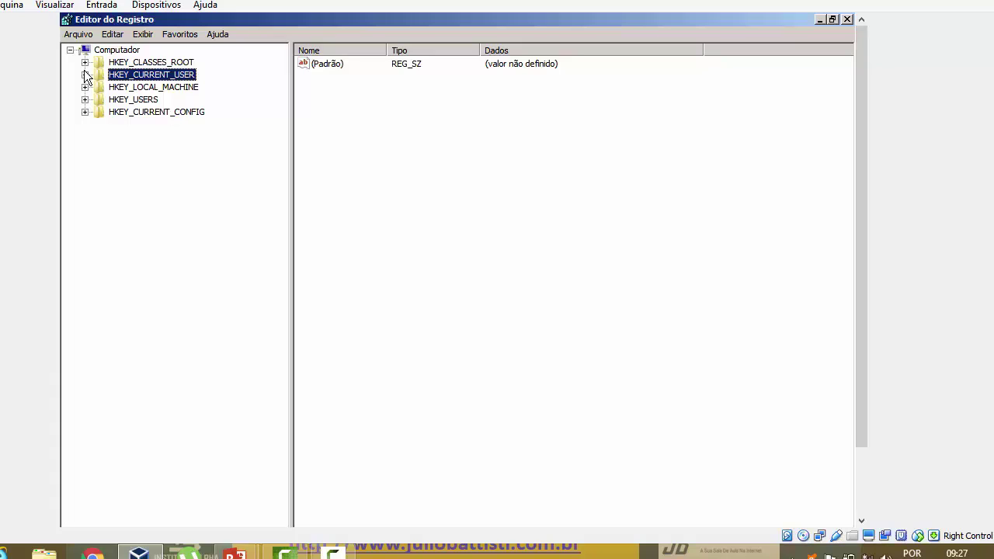
left_click(132, 66)
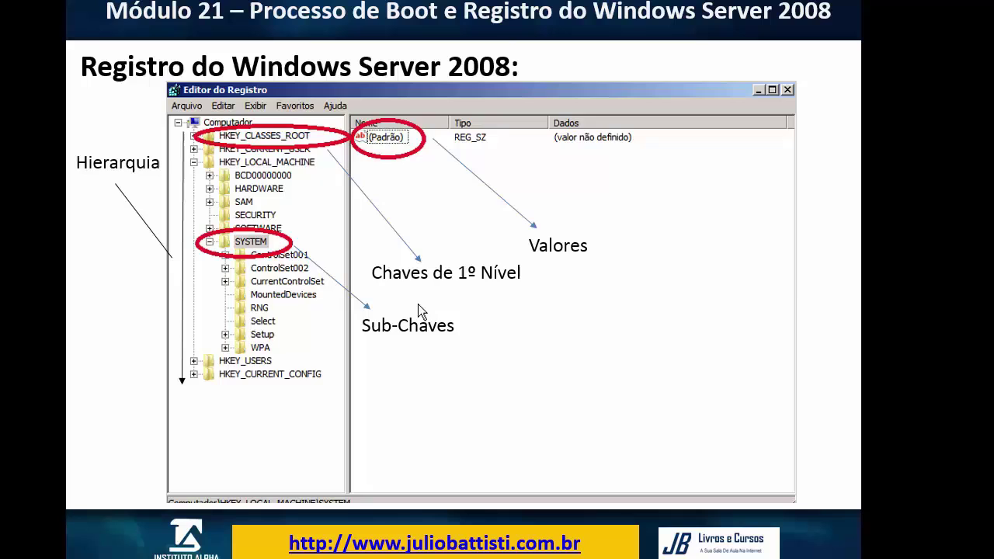
Step: Advance to the root-key descriptions slide, then switch to the Registry Editor
left_click(317, 303)
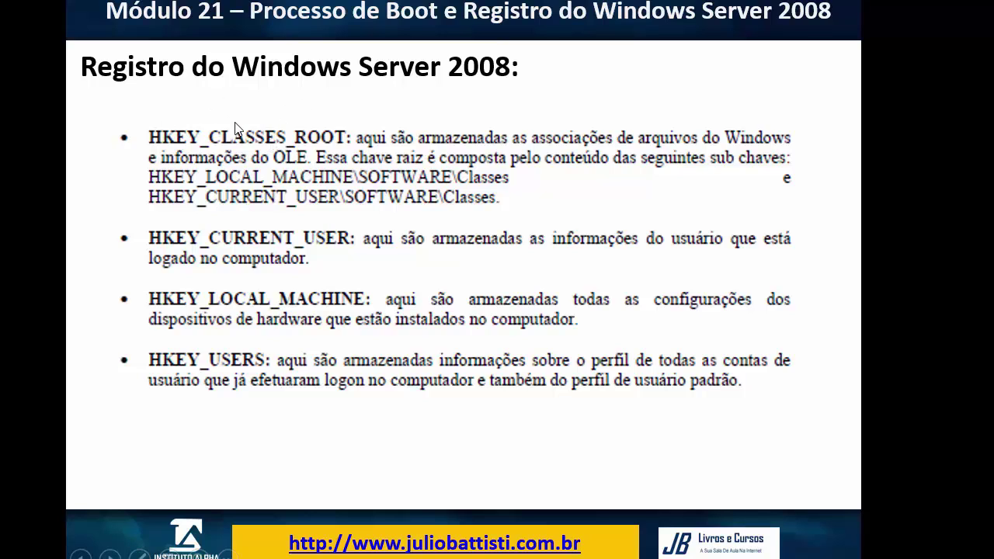
key("alt+Tab")
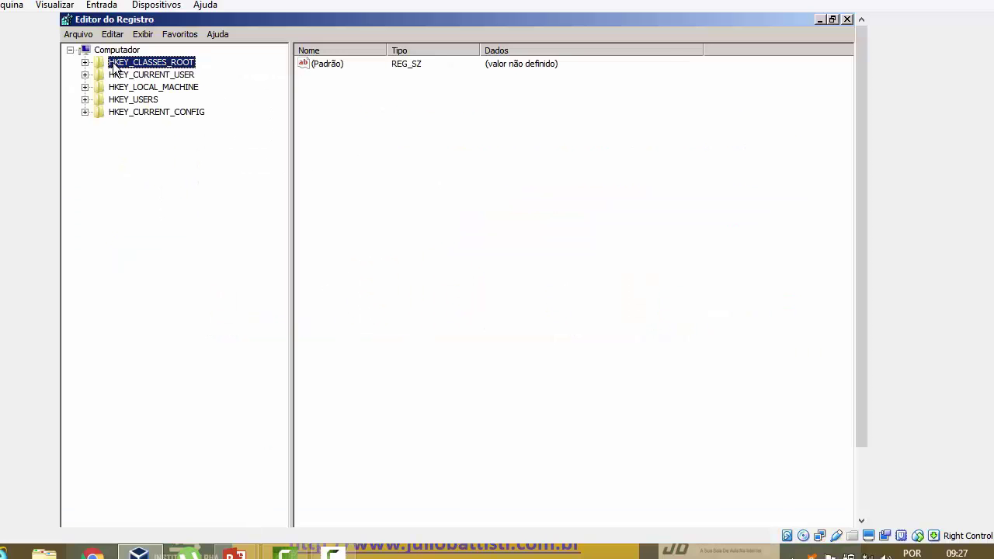
Step: Expand HKEY_CLASSES_ROOT, view the .386 and .3gp2 keys, collapse it and select HKEY_CURRENT_USER
left_click(85, 62)
left_click(131, 75)
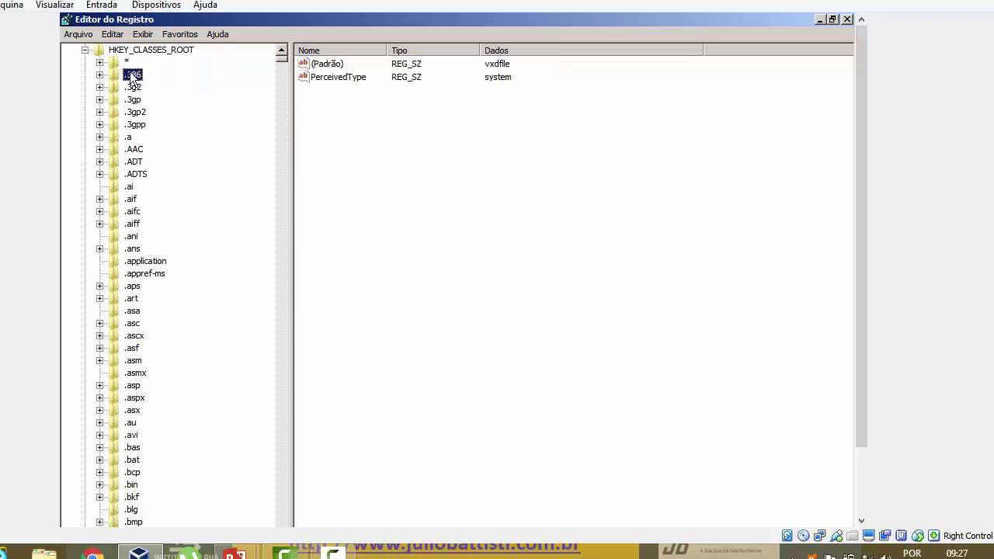
scroll(154, 132, "down", 3)
scroll(154, 132, "up", 3)
left_click(134, 125)
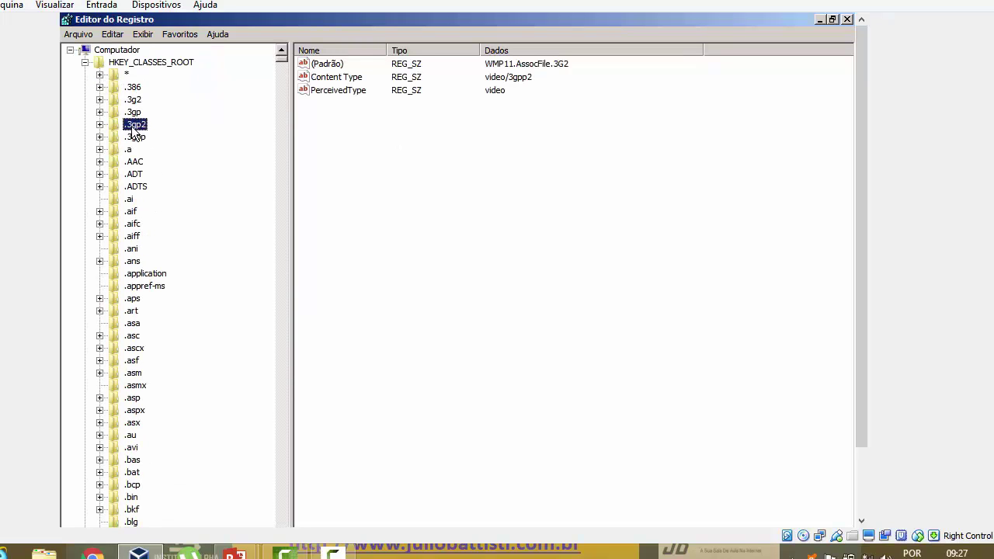
left_click(85, 62)
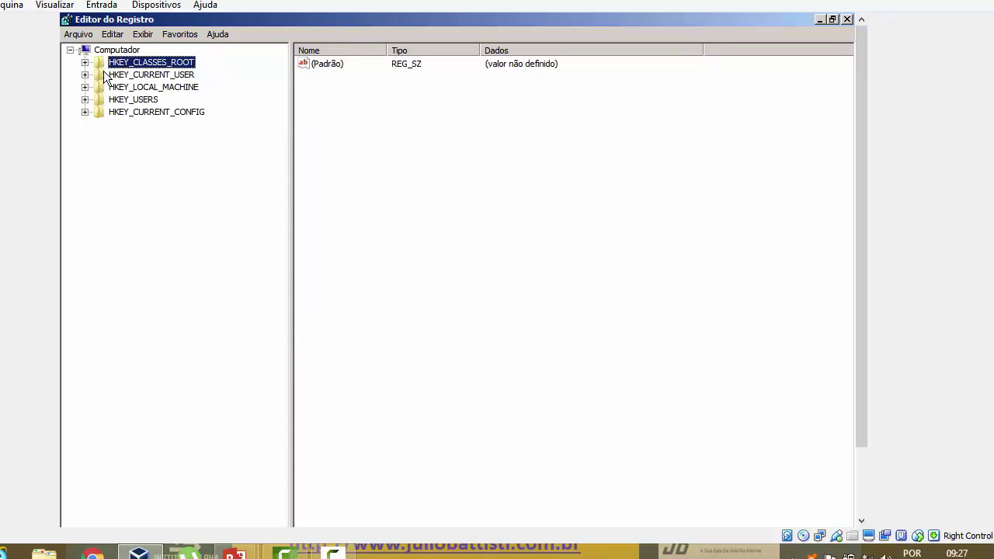
left_click(154, 75)
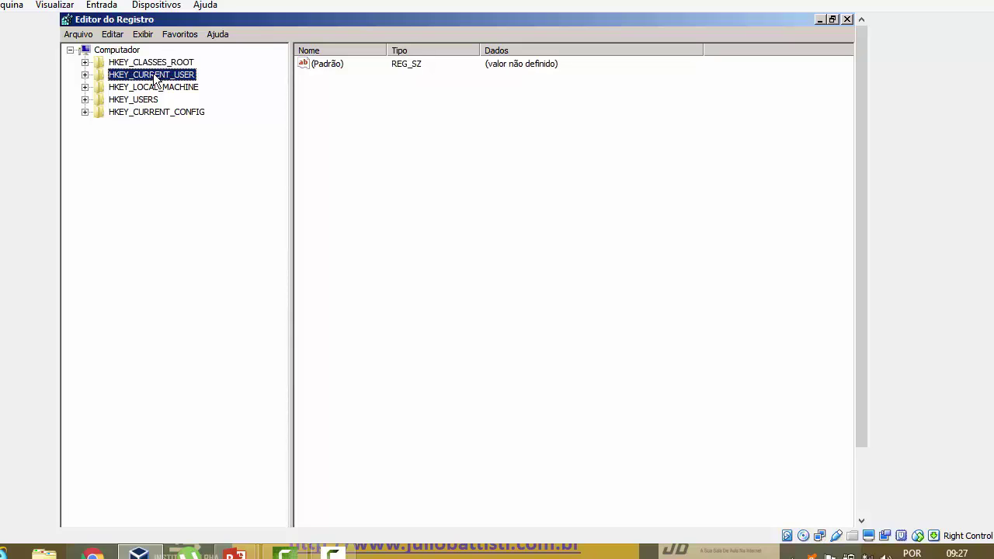
Step: Return to the full-screen root-key slide, then switch back to the Registry Editor
mouse_move(265, 551)
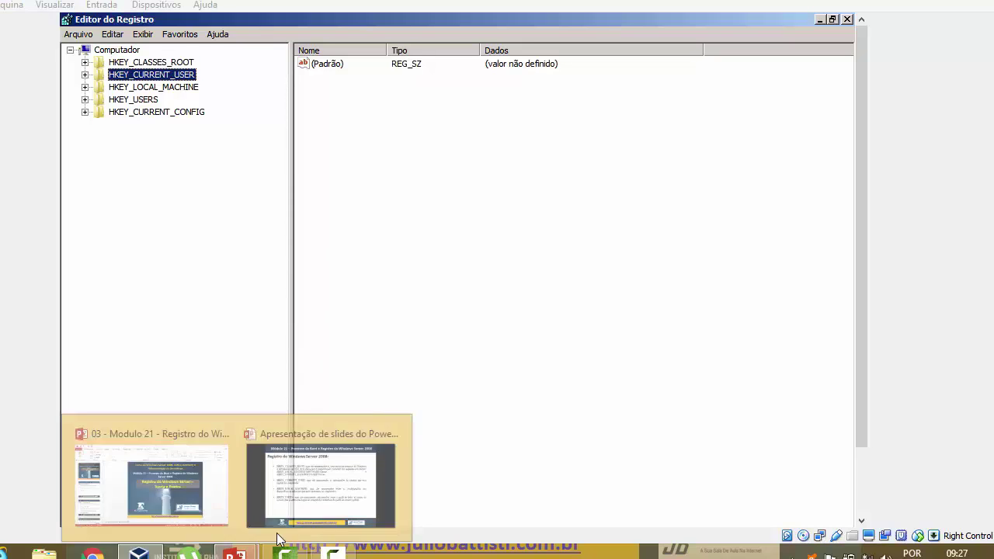
left_click(321, 475)
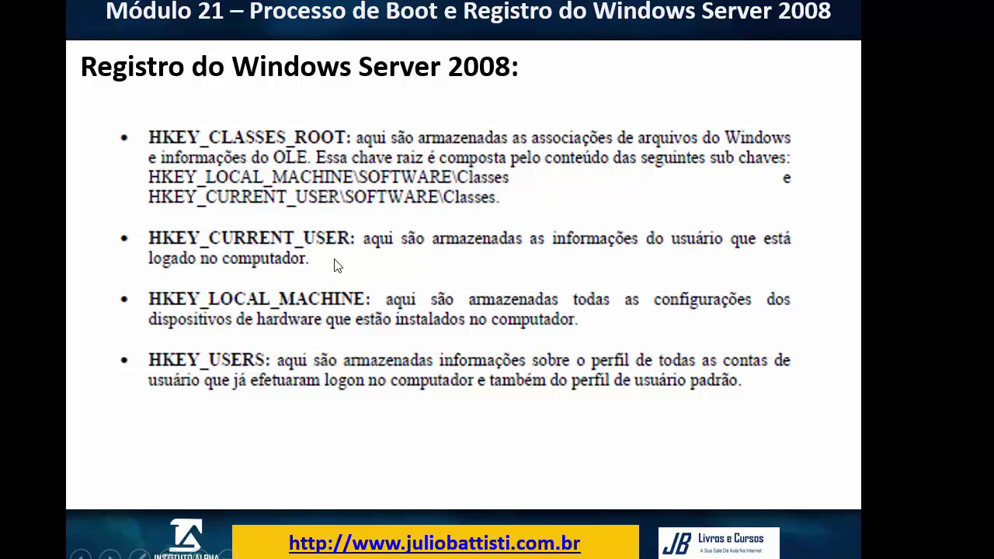
key("alt+Tab")
Step: Bring the server's taskbar into view and open its Start menu
left_click(865, 459)
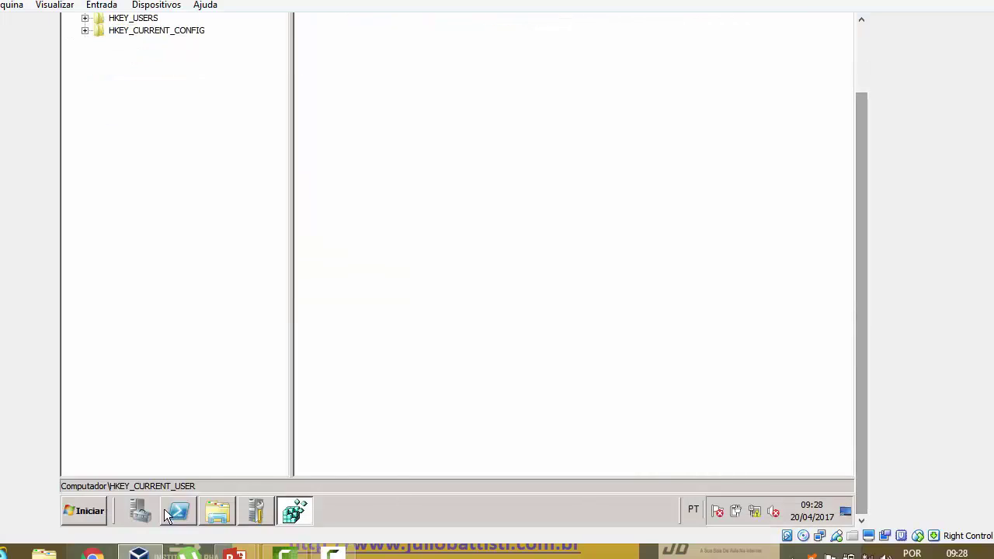
left_click(84, 511)
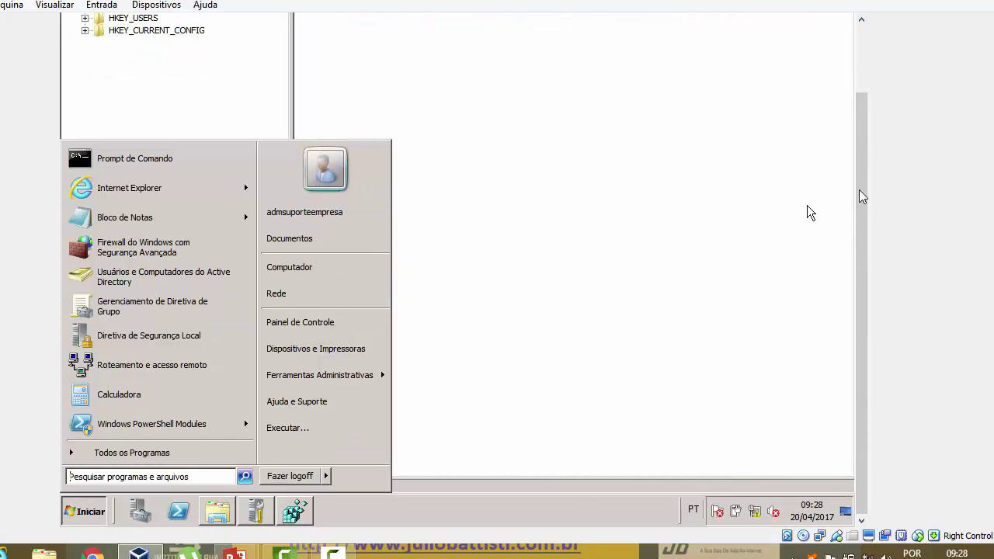
left_click_drag(862, 195, 862, 130)
Step: Expand HKEY_CURRENT_USER and browse its AppEvents, Console, Control Panel and Environment subkeys
double_click(169, 73)
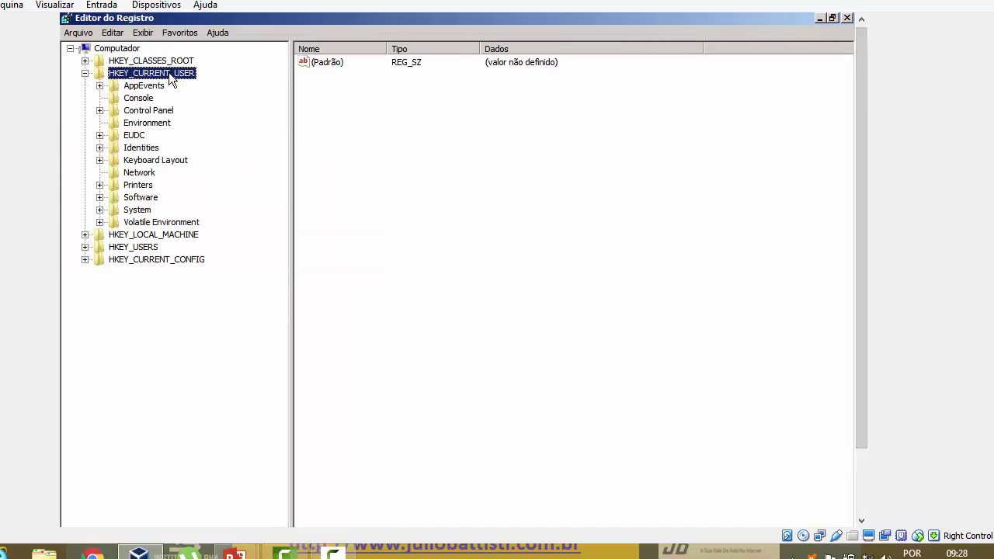
left_click(150, 86)
left_click(150, 97)
left_click(153, 110)
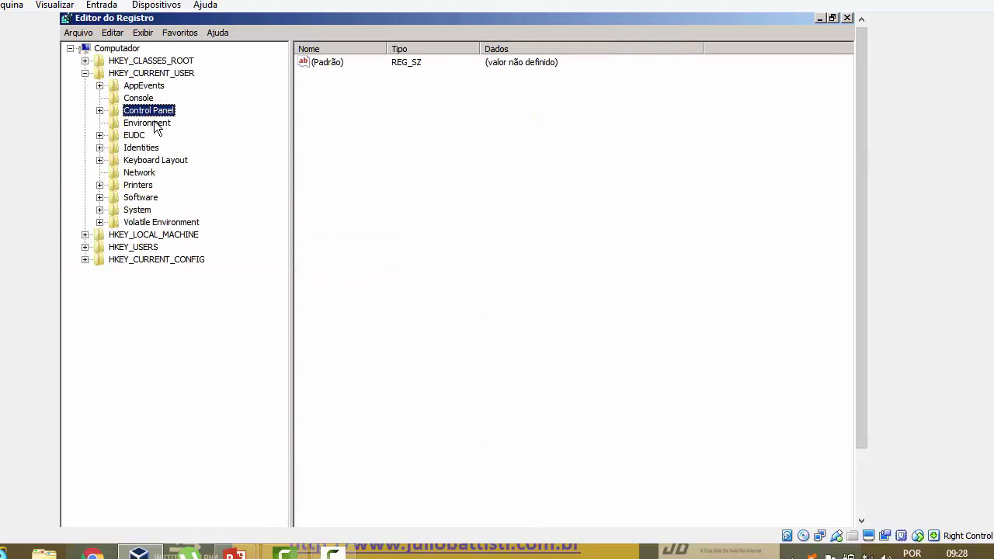
left_click(155, 122)
left_click(154, 98)
left_click(152, 87)
left_click(156, 110)
Step: Look through the Printers, Software, System, Console, Environment and EUDC subkeys
left_click(152, 188)
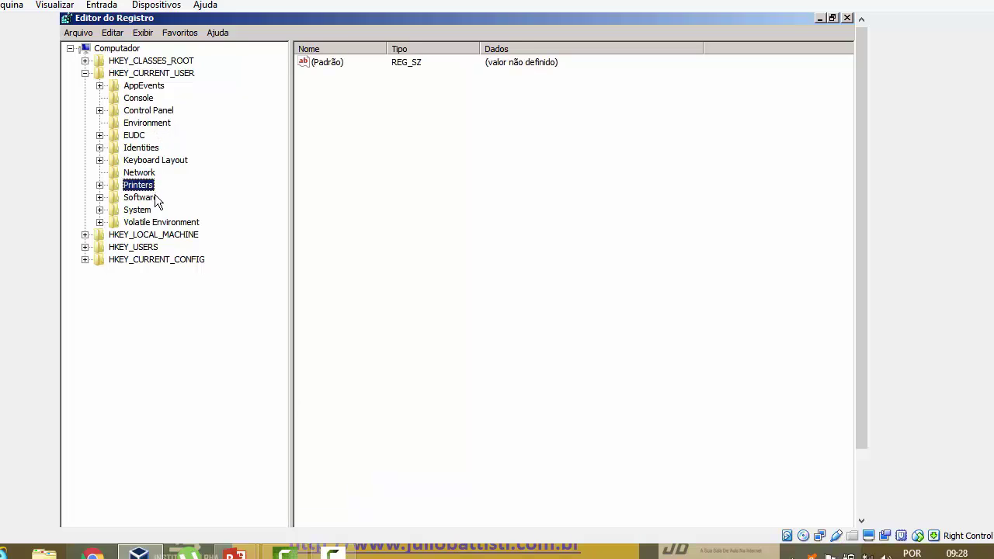
left_click(155, 199)
left_click(147, 211)
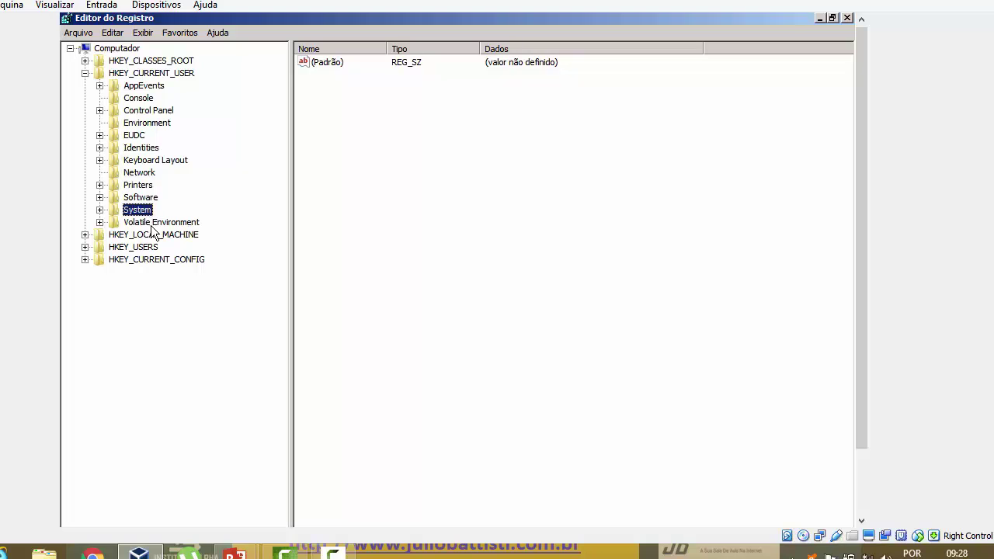
left_click(146, 100)
left_click(149, 124)
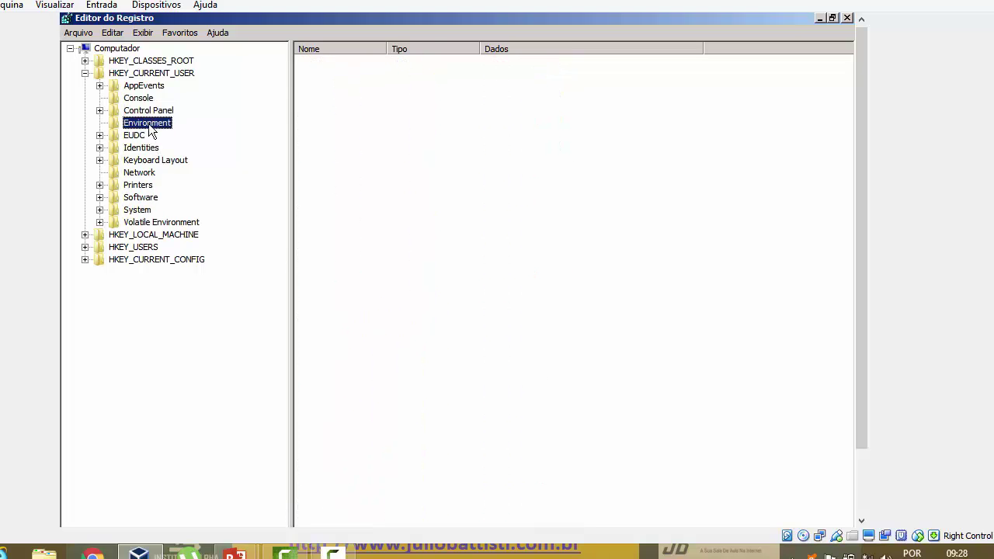
left_click(148, 135)
Step: Collapse HKEY_CURRENT_USER and select HKEY_LOCAL_MACHINE
left_click(85, 73)
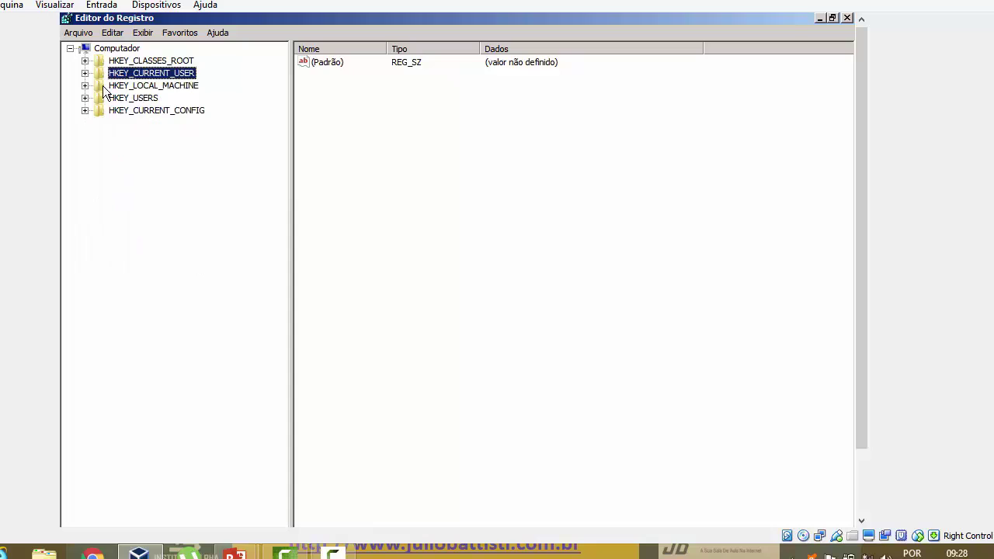
left_click(129, 87)
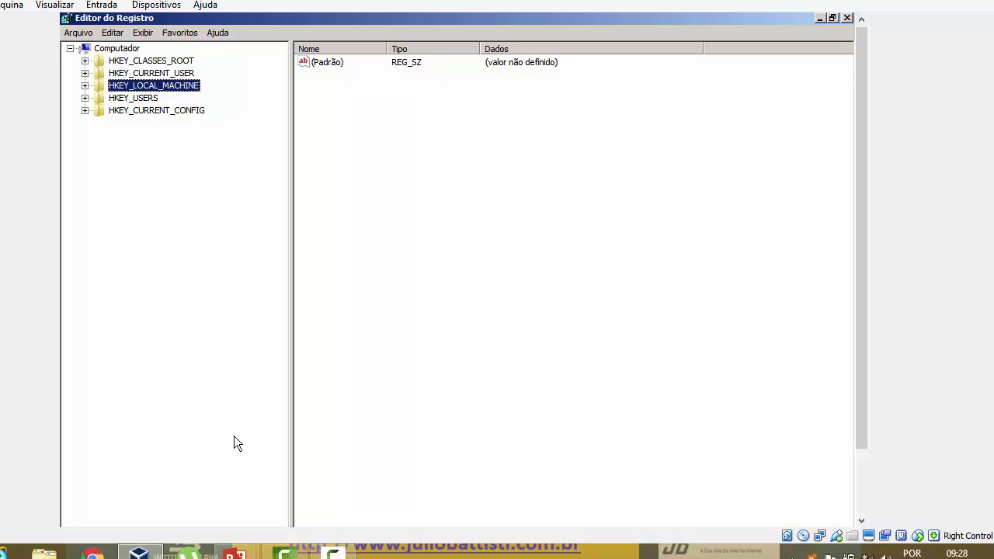
mouse_move(233, 553)
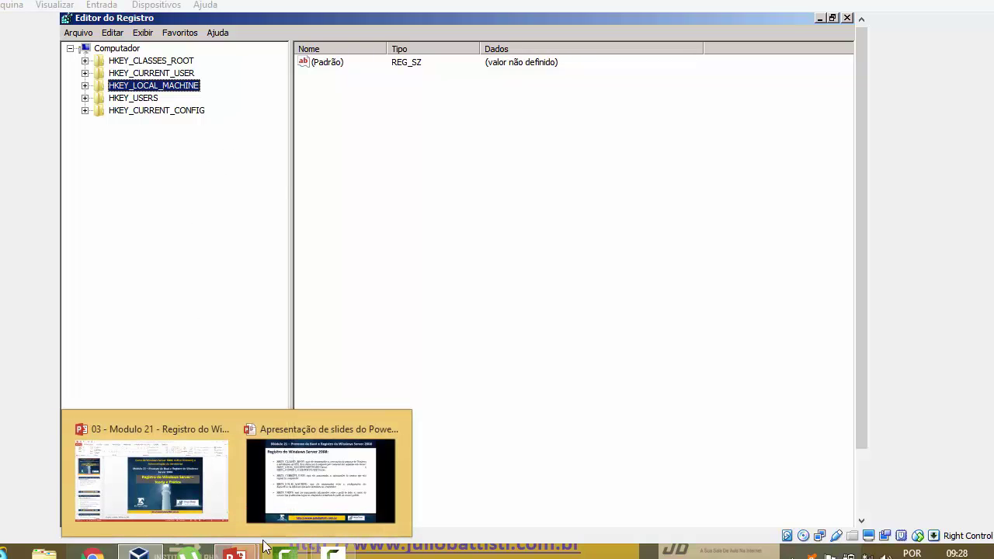
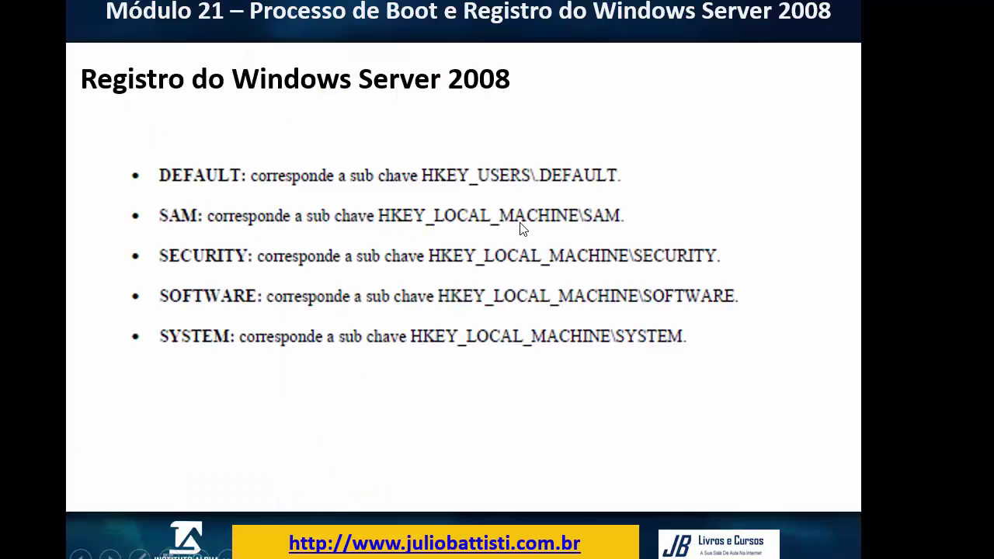
Step: Collapse HKEY_USERS, expand HKEY_LOCAL_MACHINE and select its SAM key, then return to the slides
key("alt+Tab")
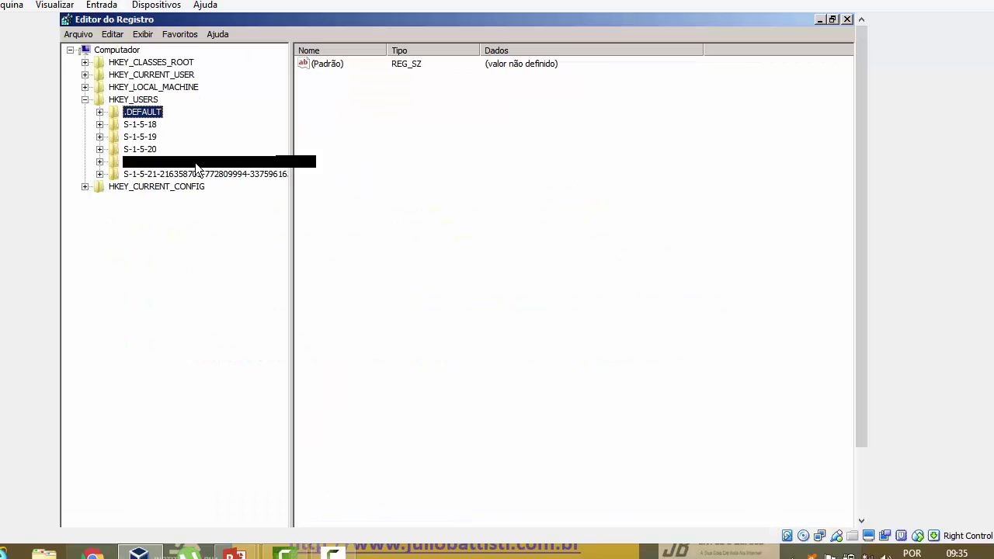
double_click(98, 101)
double_click(113, 91)
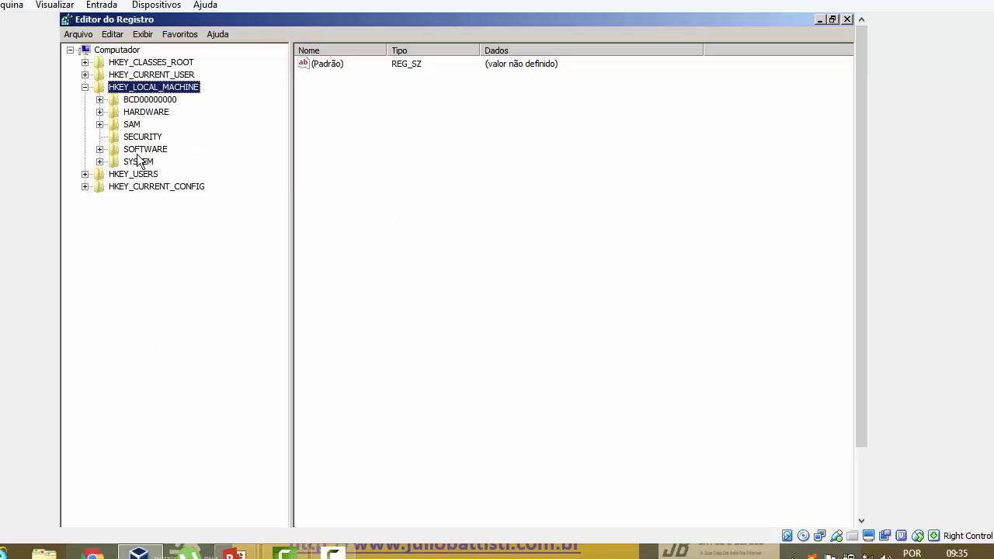
left_click(134, 126)
mouse_move(233, 552)
left_click(355, 505)
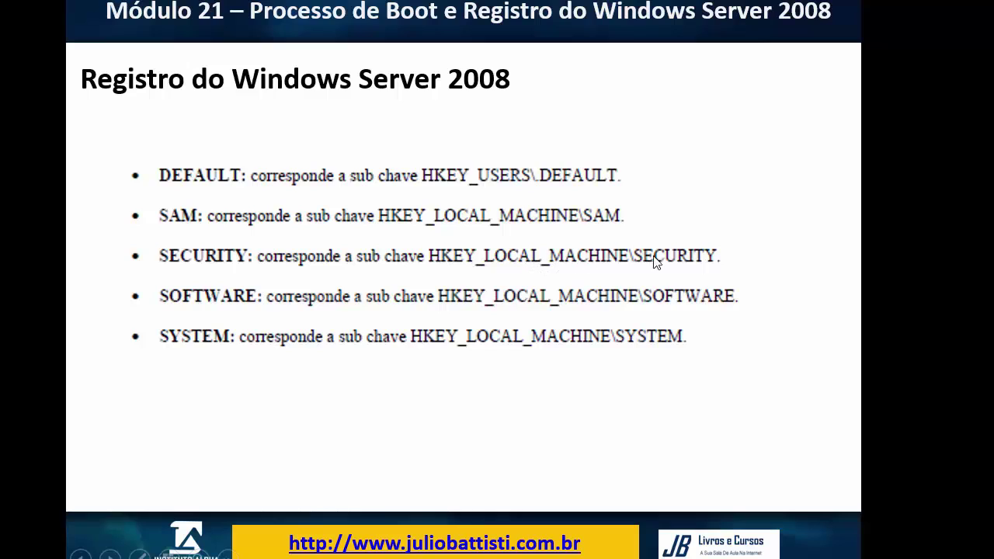
Step: Re-expand HKEY_LOCAL_MACHINE and select the SECURITY key, then return to the slide show
key("alt+Tab")
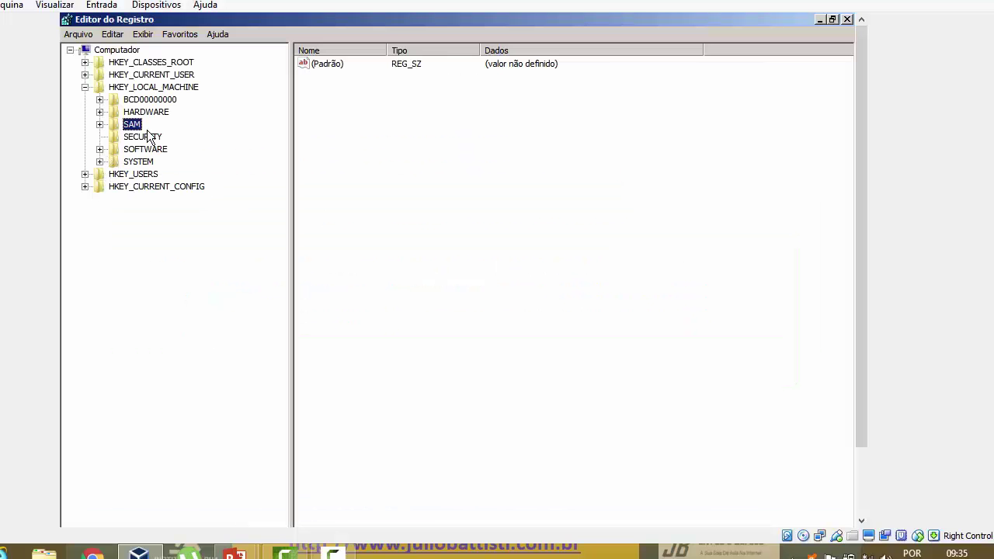
double_click(164, 90)
double_click(165, 89)
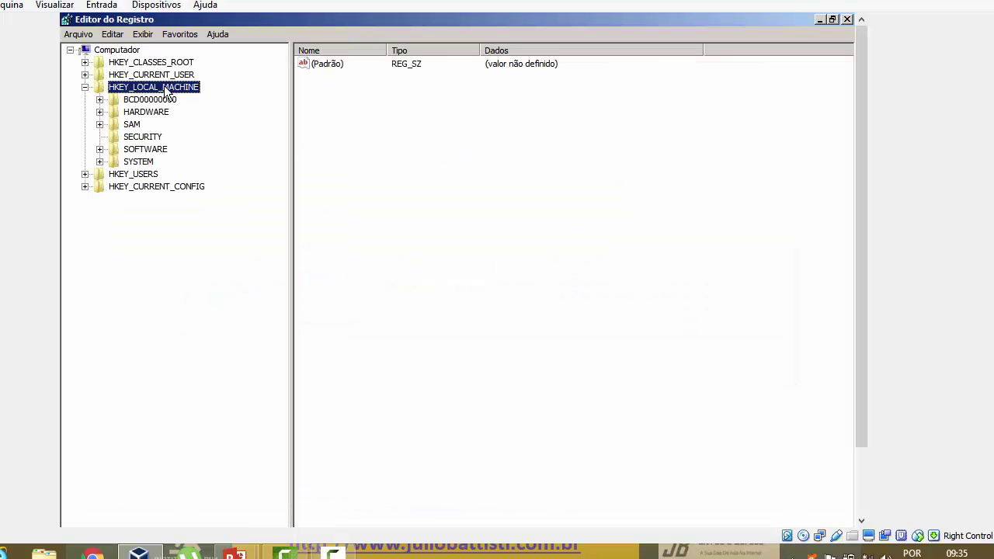
left_click(148, 138)
left_click(152, 90)
left_click(141, 138)
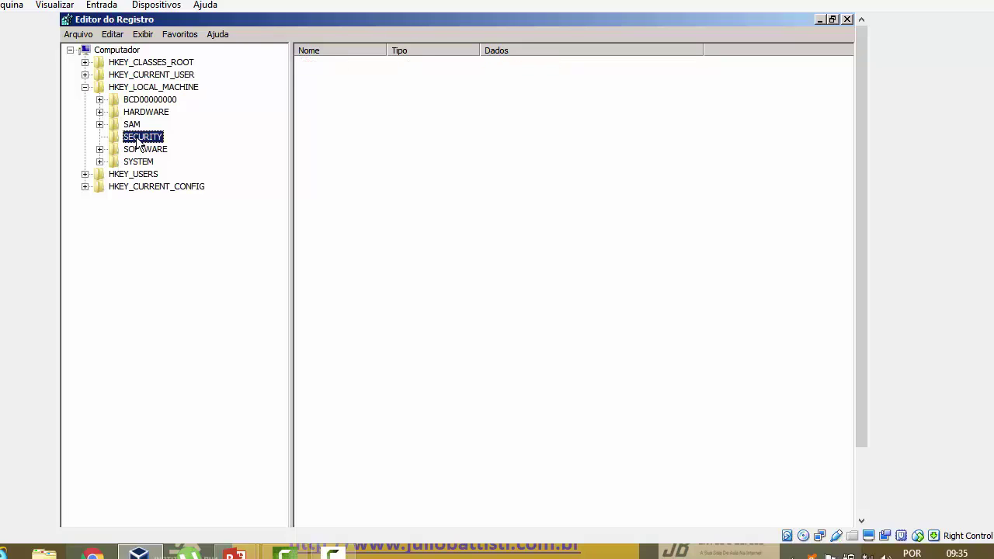
mouse_move(233, 552)
left_click(319, 482)
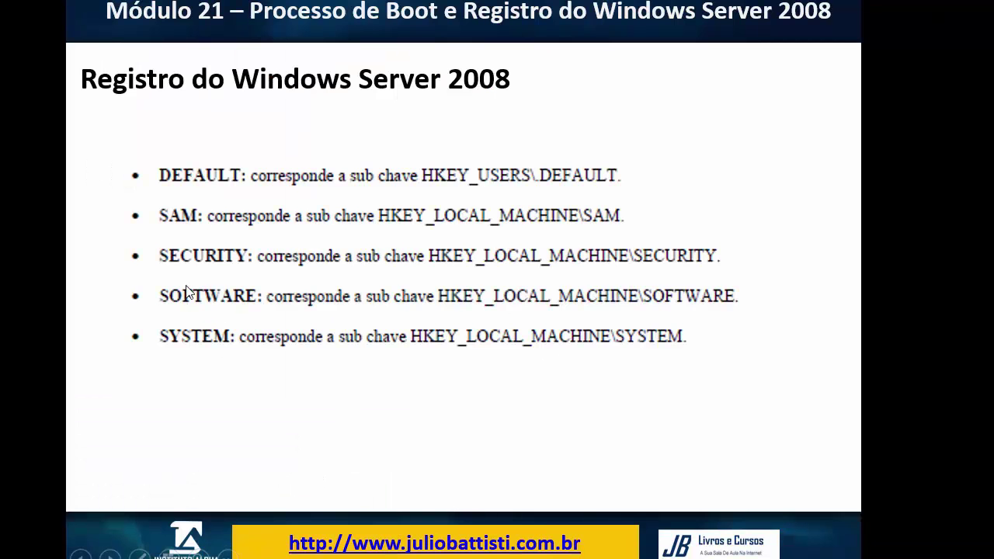
Step: Select the SOFTWARE key under HKEY_LOCAL_MACHINE, then bring the slide show back
key("alt+Tab")
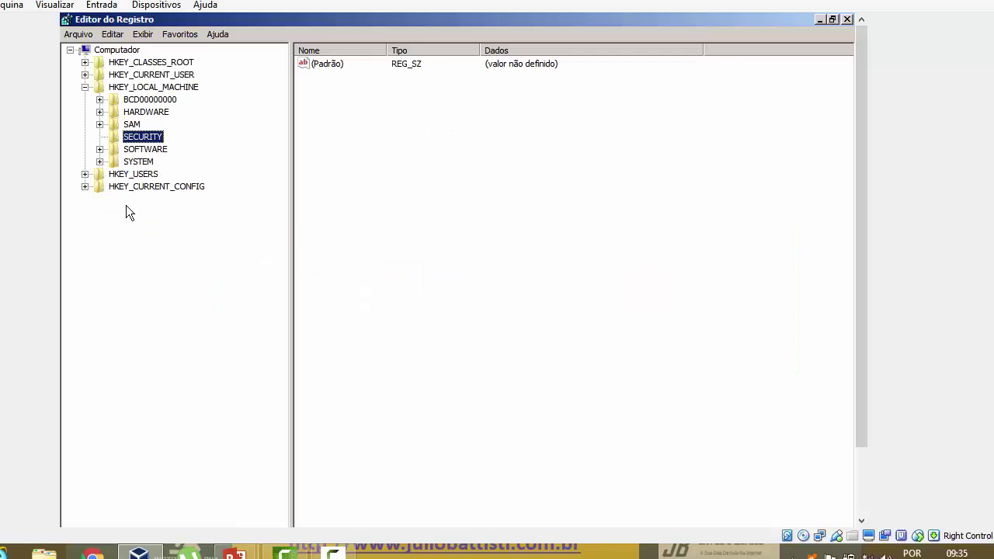
left_click(140, 150)
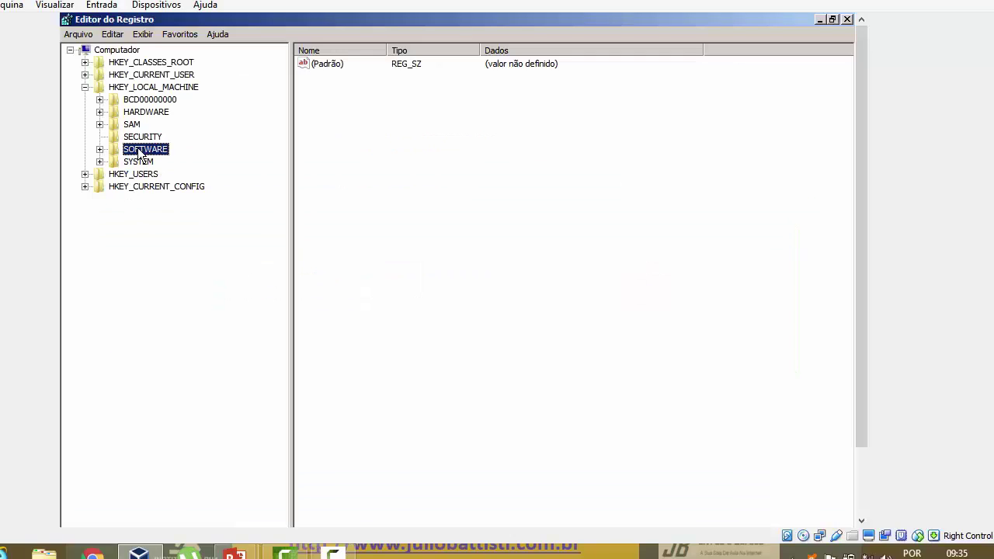
left_click(172, 88)
mouse_move(235, 554)
left_click(318, 488)
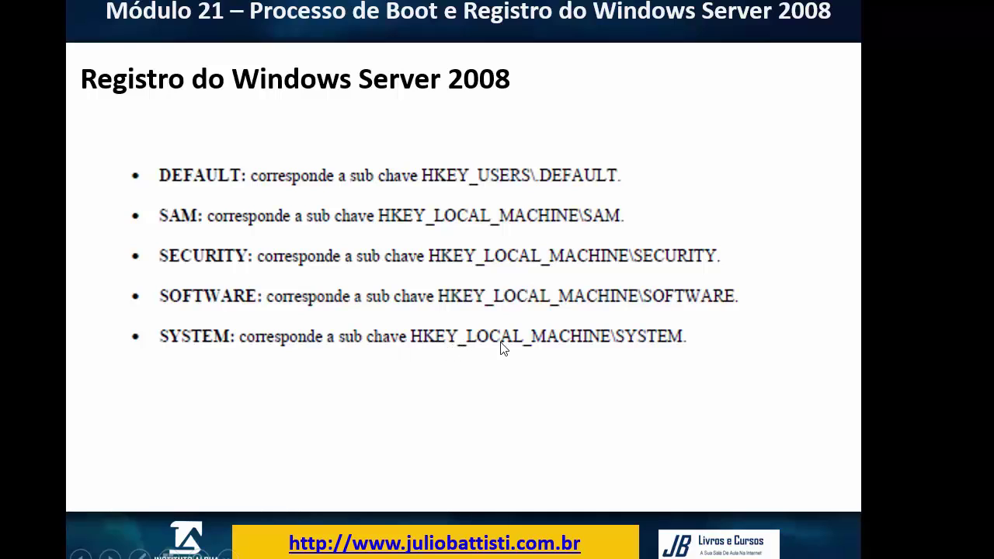
Step: Select the SYSTEM key, then advance the slide show to the registry value types slide
key("alt+Tab")
left_click(143, 163)
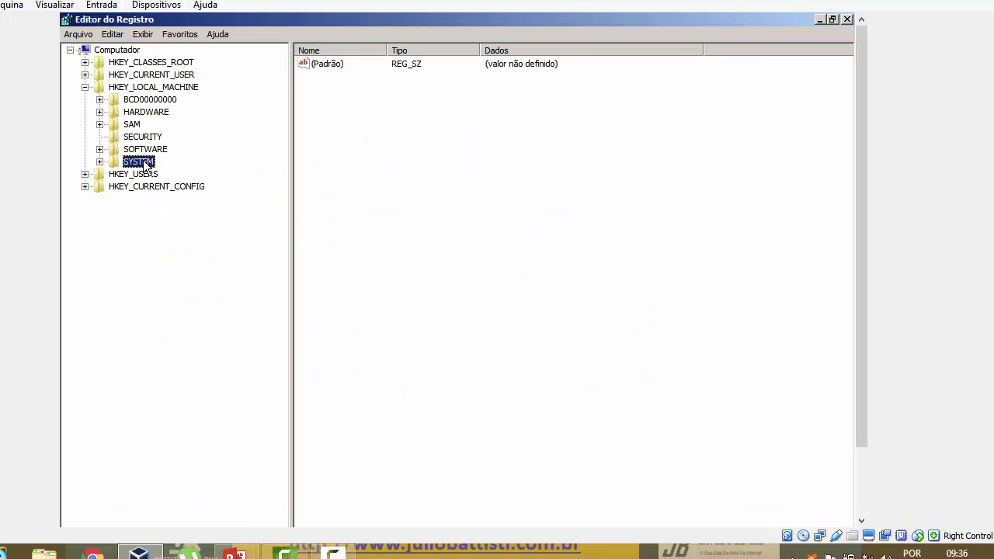
mouse_move(235, 554)
left_click(319, 488)
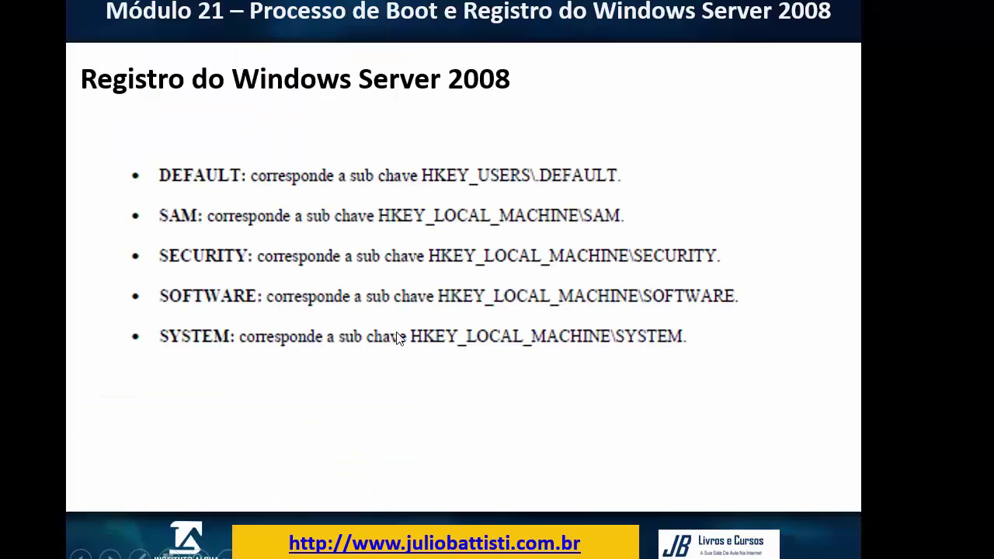
left_click(397, 322)
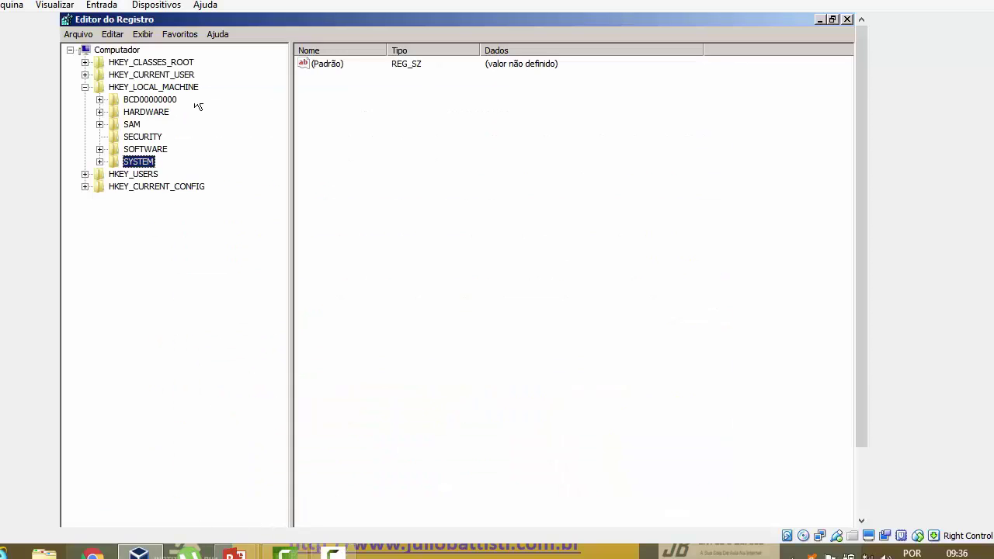
left_click(102, 4)
Step: Send Ctrl-Alt-Del to the VM and log off the server session
mouse_move(125, 22)
left_click(275, 48)
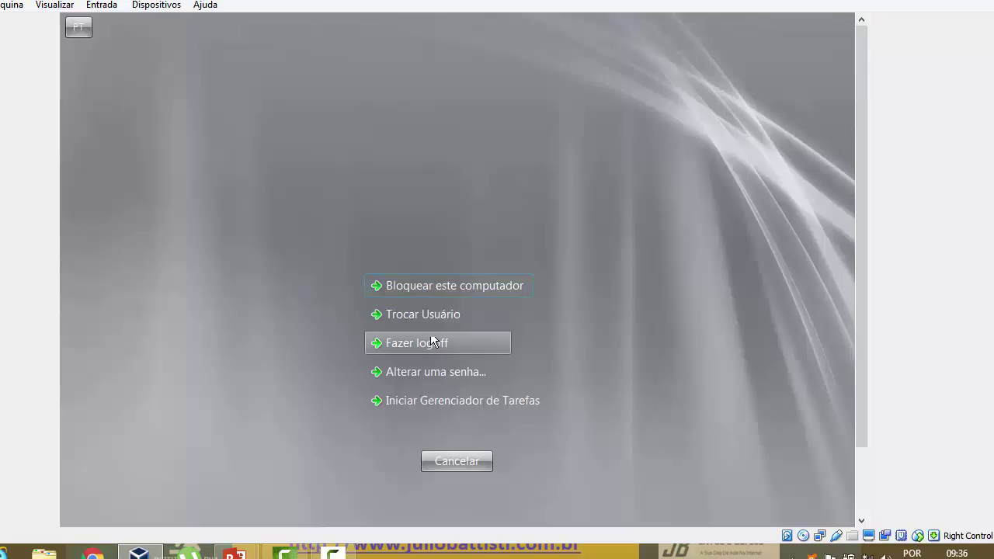
left_click(433, 343)
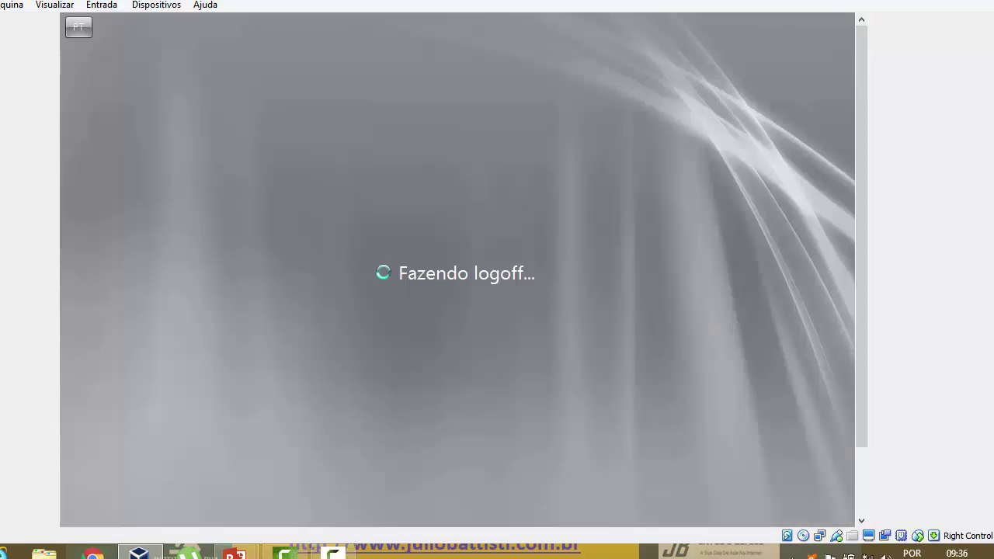
Step: Send Ctrl-Alt-Del again and sign in with the account password, retrying after one rejected attempt
left_click(101, 5)
mouse_move(128, 24)
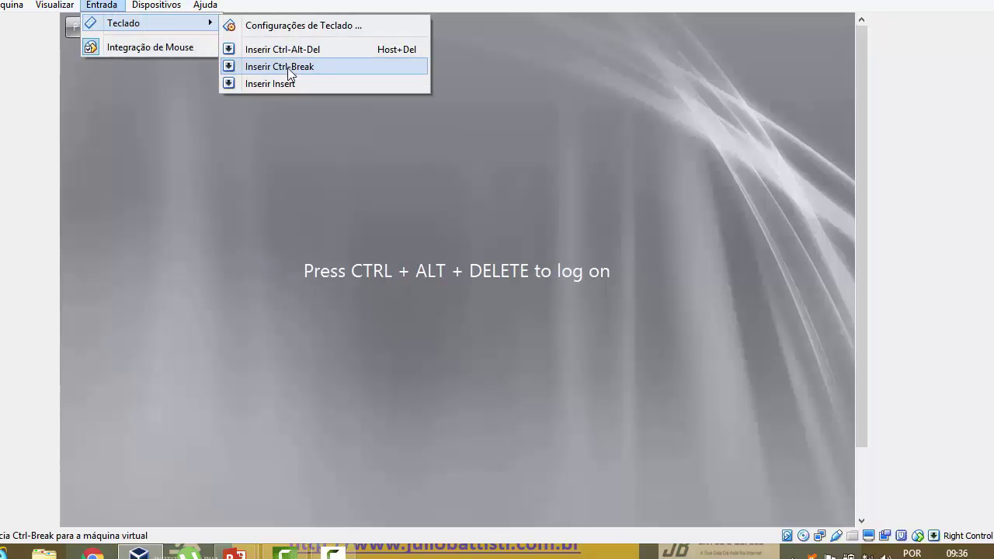
left_click(288, 52)
type("•••••")
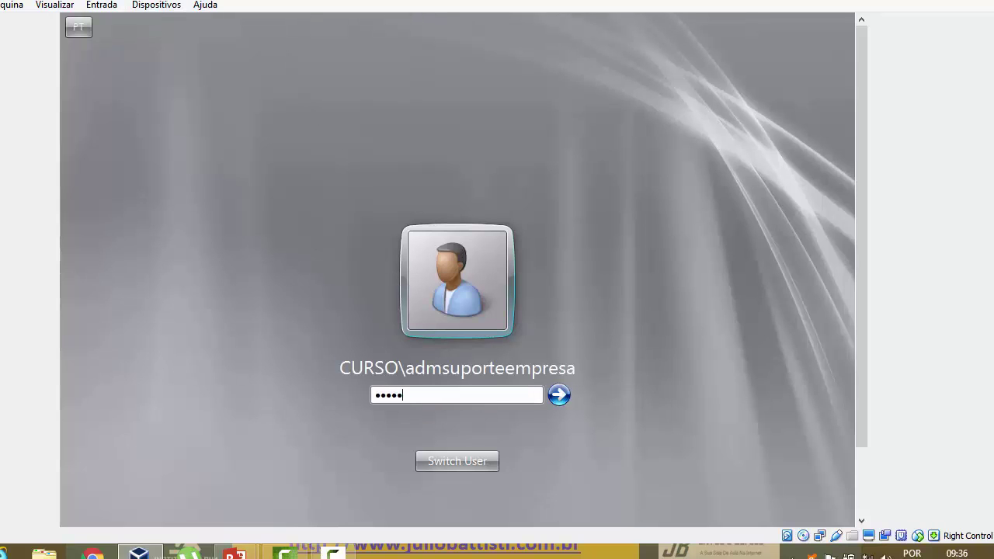
key("BackSpace")
key("BackSpace")
type("•••")
key("Return")
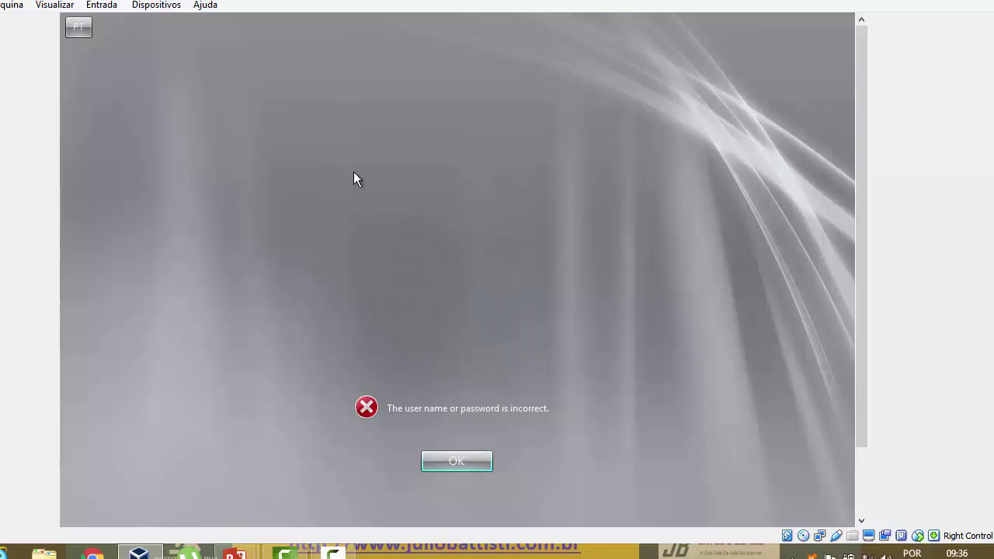
key("Return")
type("••••••")
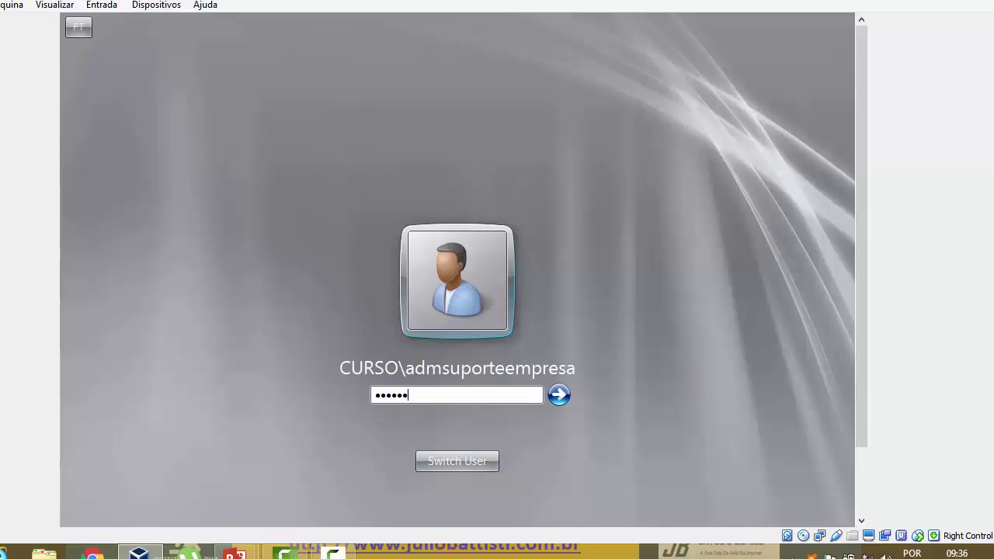
type("•••")
key("Return")
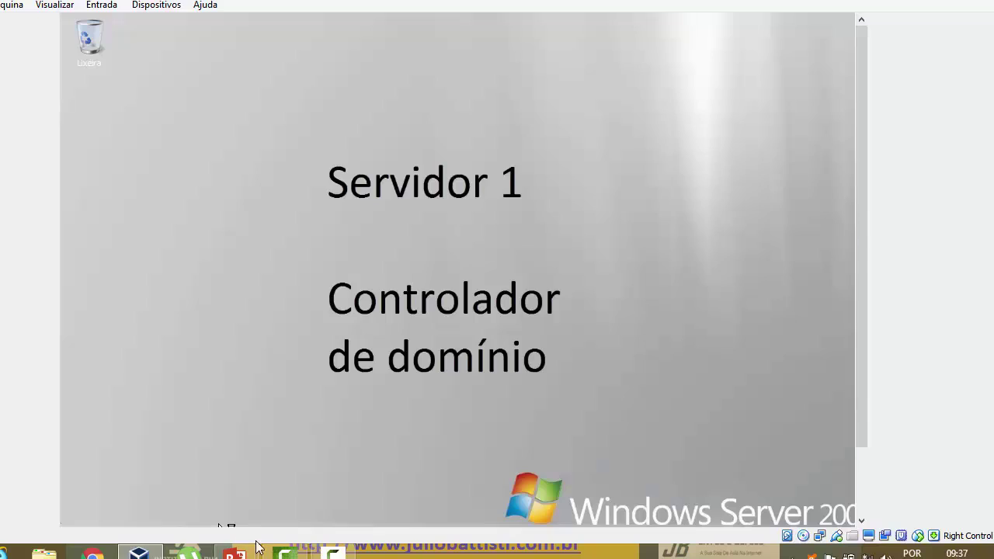
Step: Leave the slide show and launch regedit from the Start menu search box
mouse_move(233, 553)
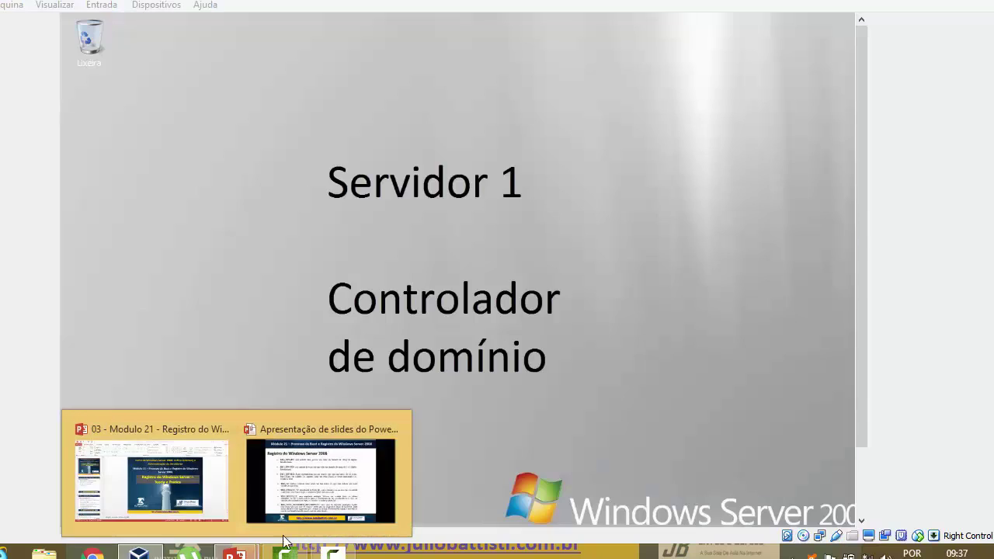
left_click(319, 478)
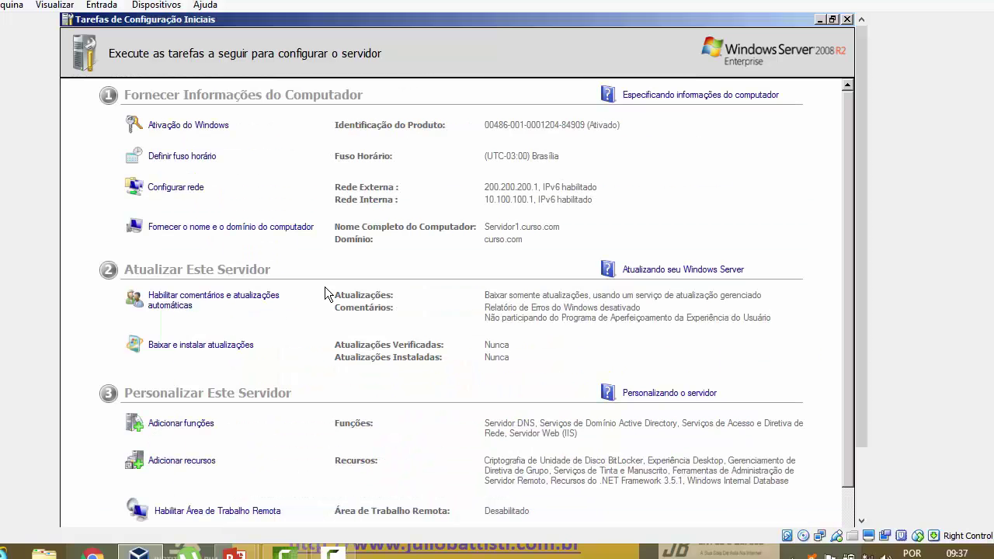
left_click(860, 387)
left_click(87, 519)
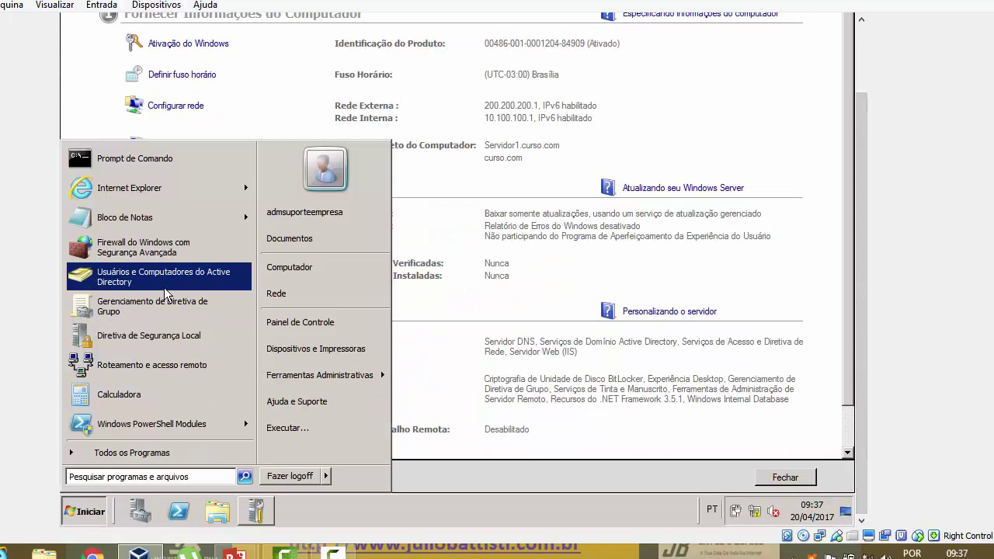
type("r")
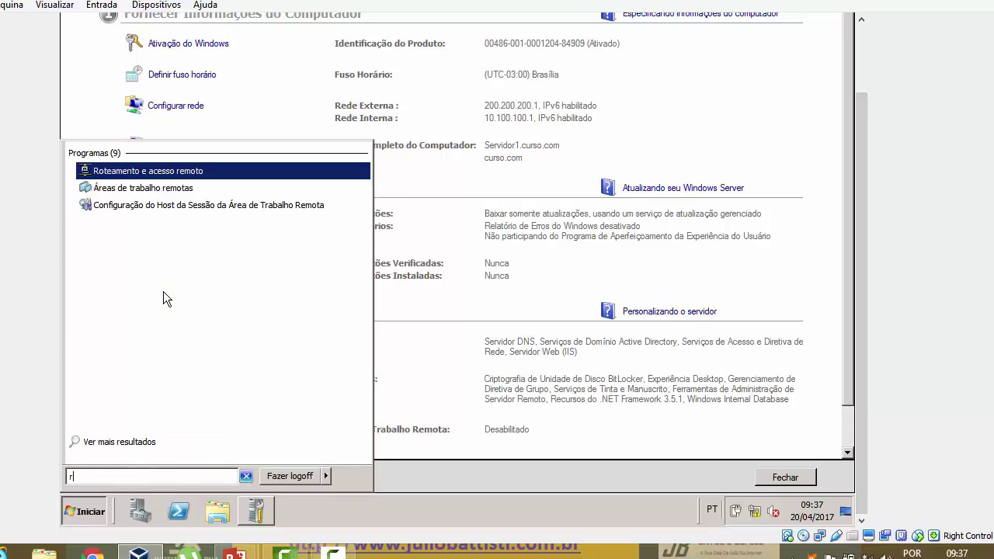
type("ede")
key("BackSpace")
type("edit")
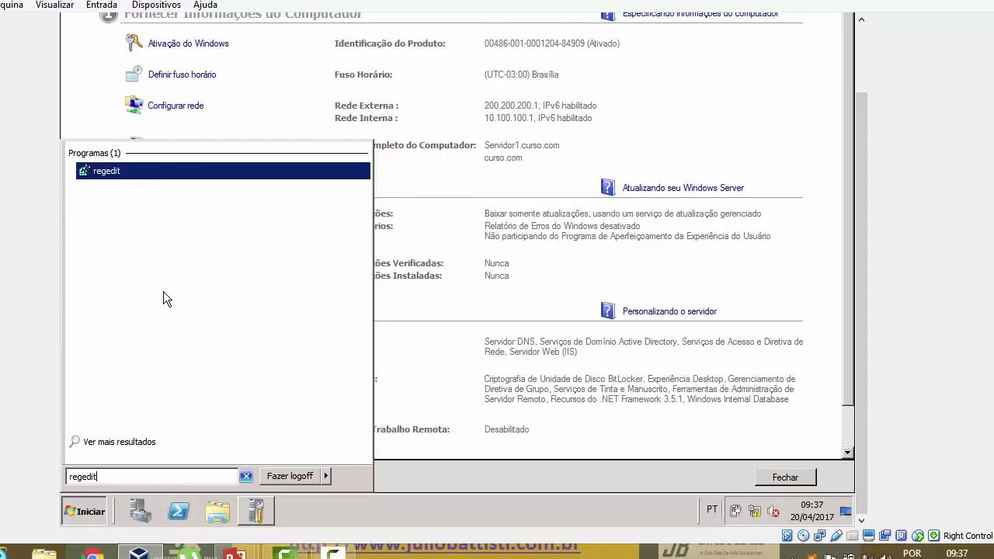
key("Return")
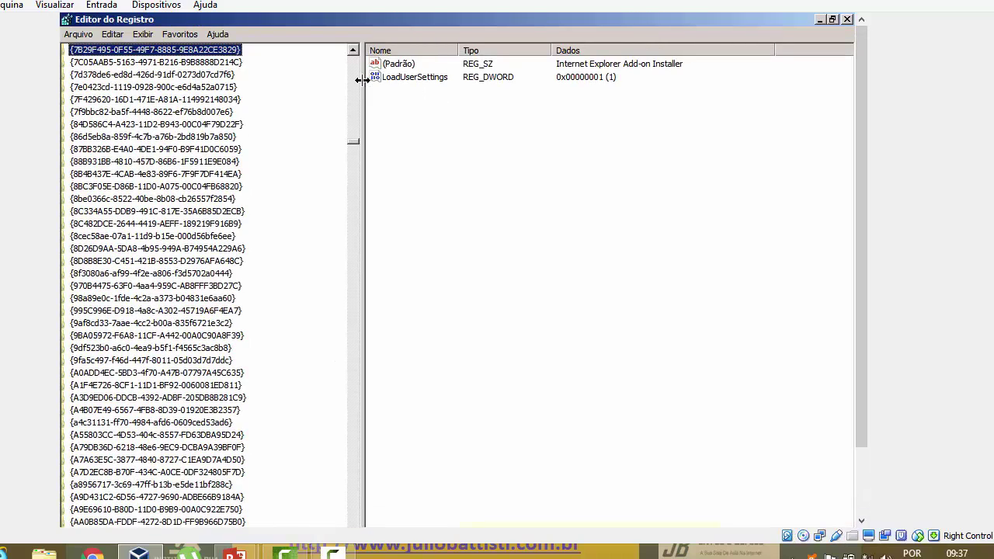
Step: Widen the key tree pane and reset the tree to HKEY_CLASSES_ROOT
left_click_drag(363, 80, 489, 98)
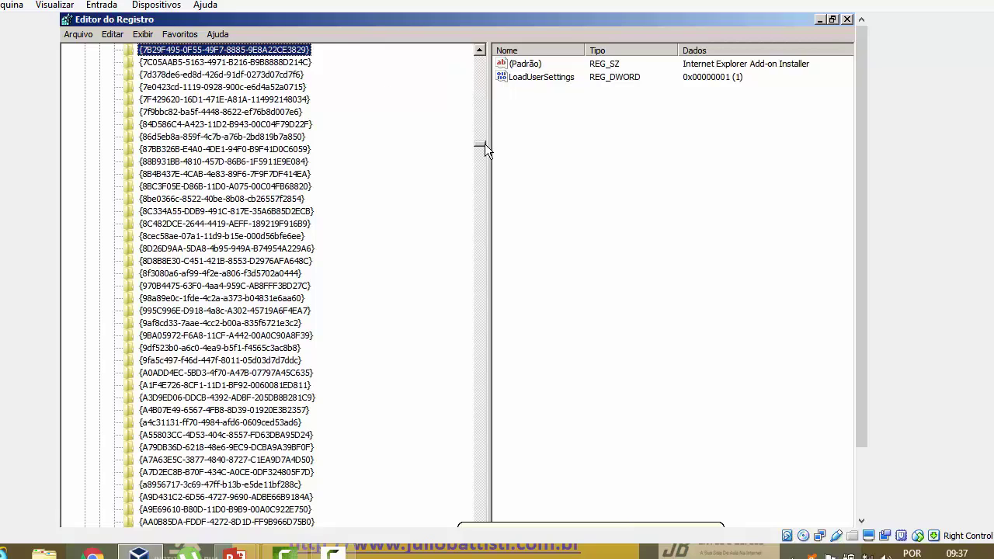
left_click_drag(482, 143, 481, 62)
left_click(86, 63)
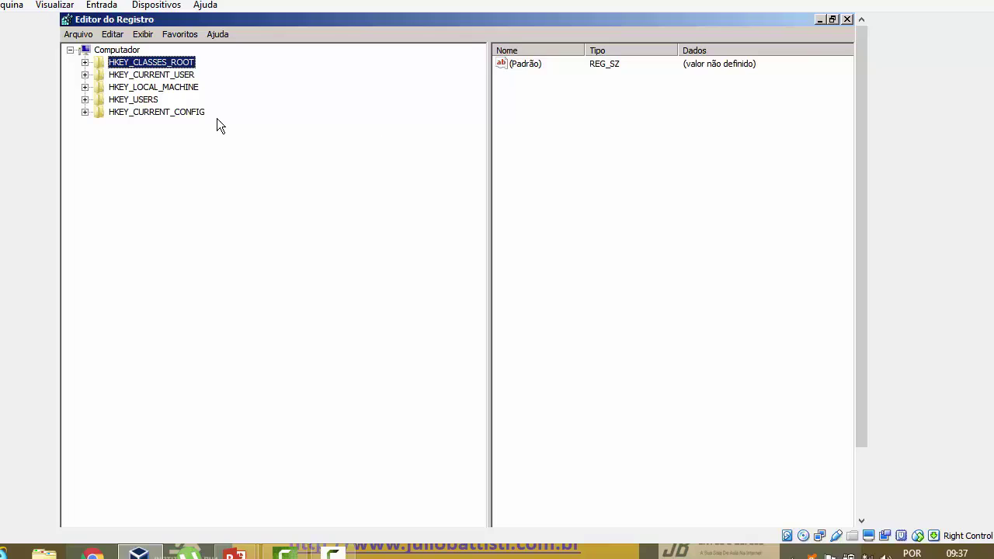
left_click(85, 62)
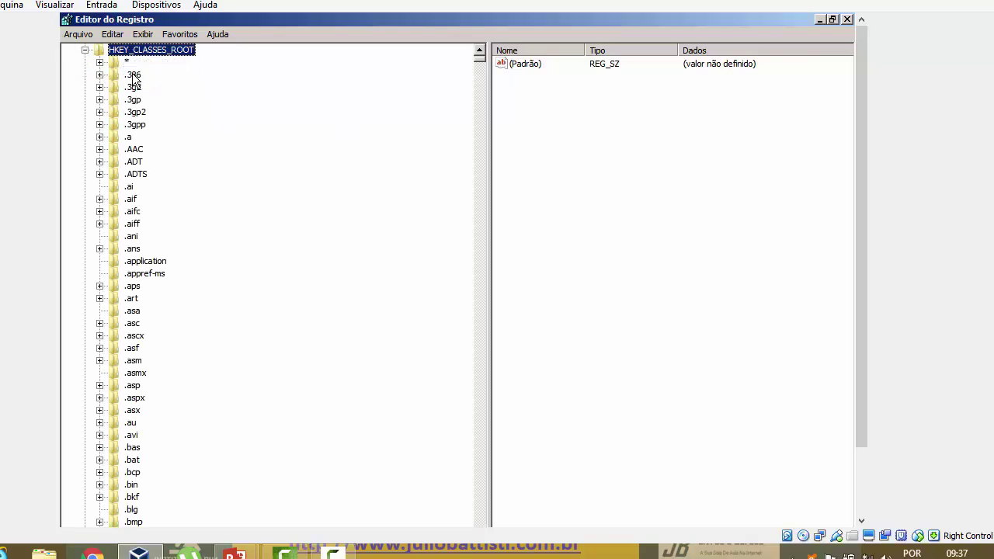
Step: Create a new key 'Nova Chave #1' under HKEY_CLASSES_ROOT, then delete it
right_click(143, 51)
mouse_move(169, 72)
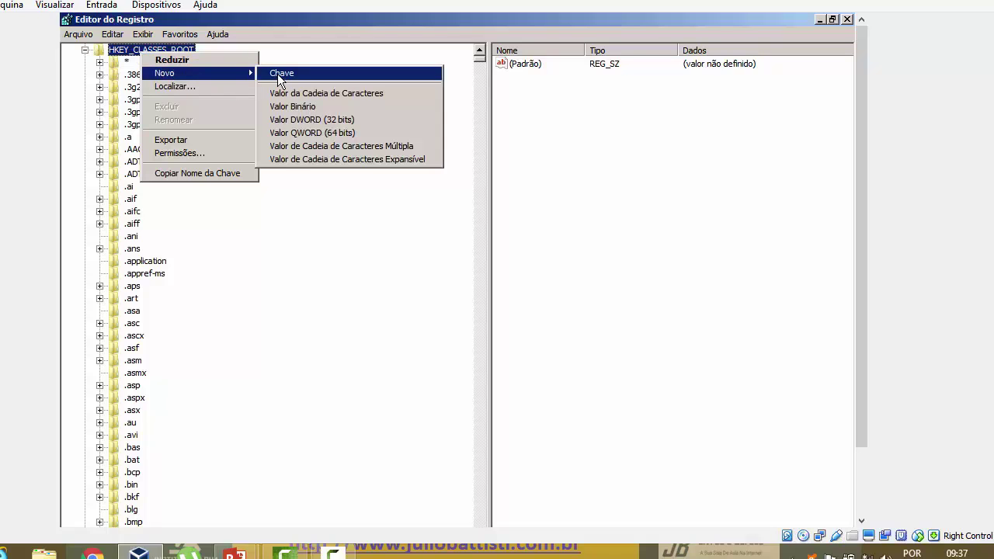
left_click(279, 73)
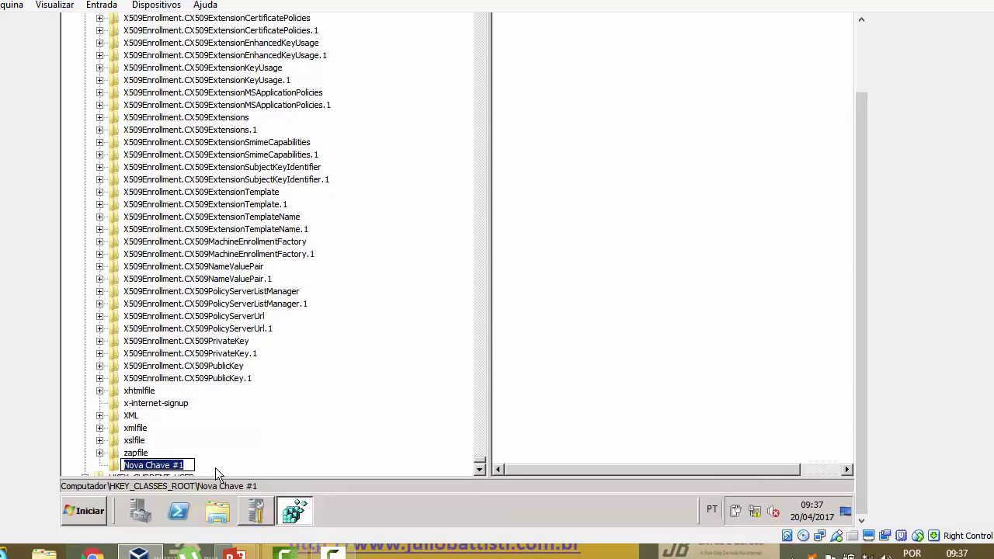
left_click(194, 465)
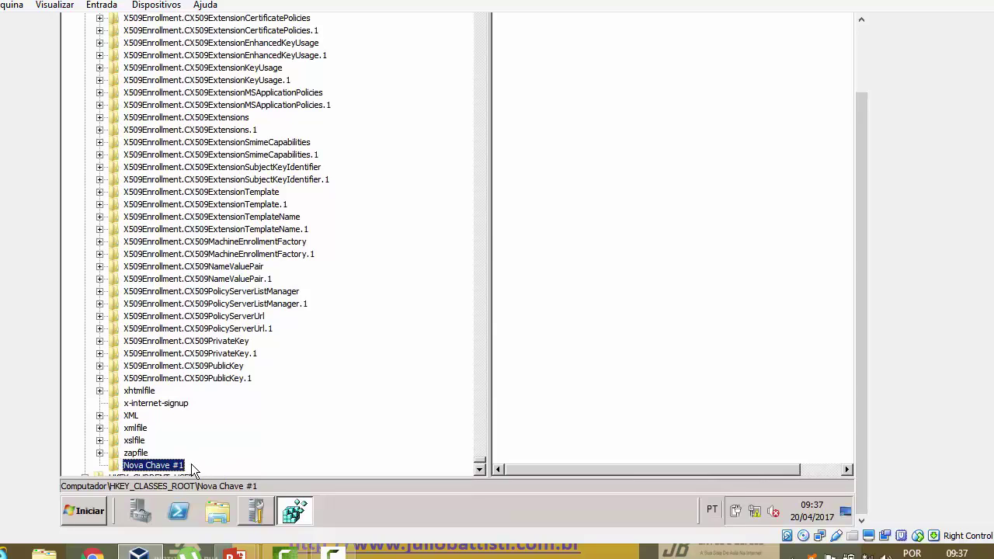
key("Delete")
key("Return")
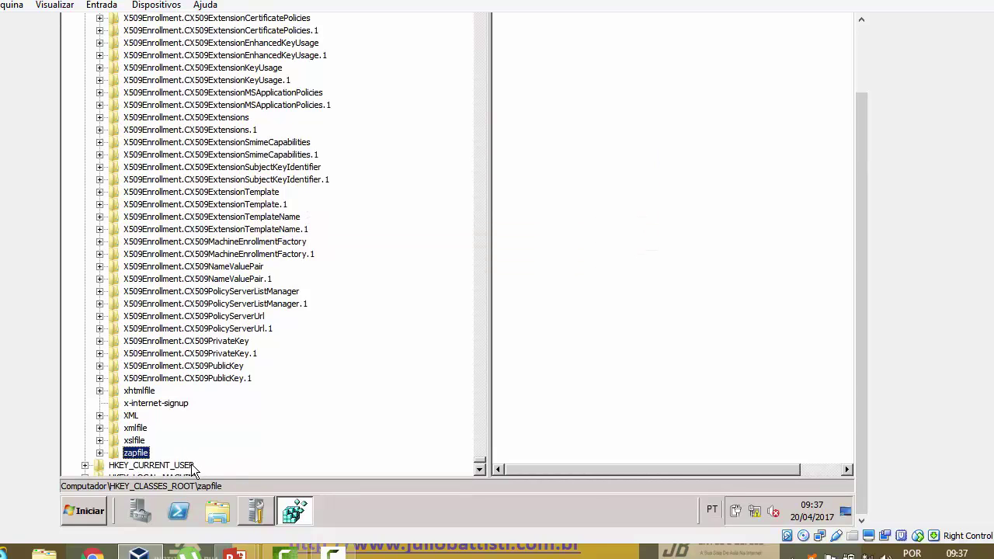
Step: Scroll the key tree back up to the top
scroll(859, 243, "up", 2)
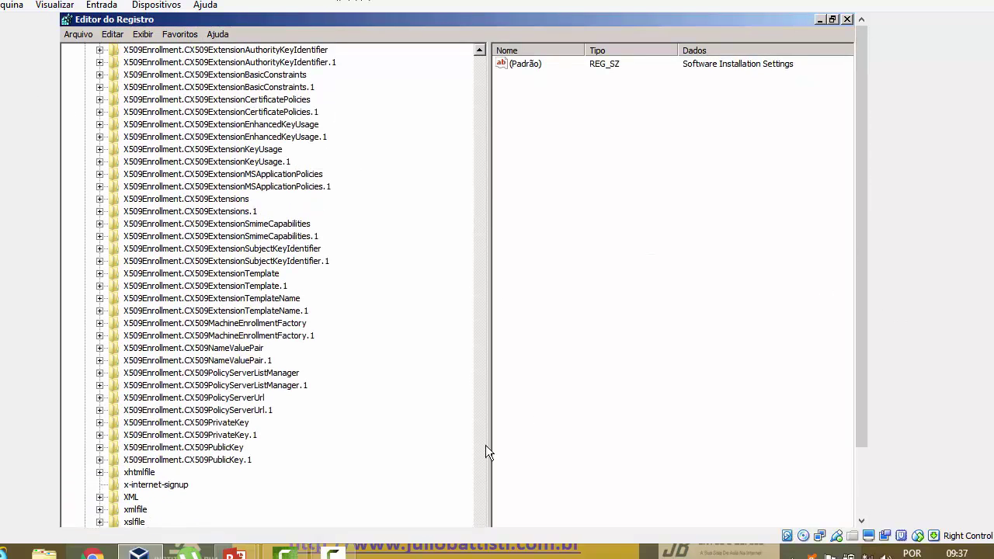
left_click(480, 78)
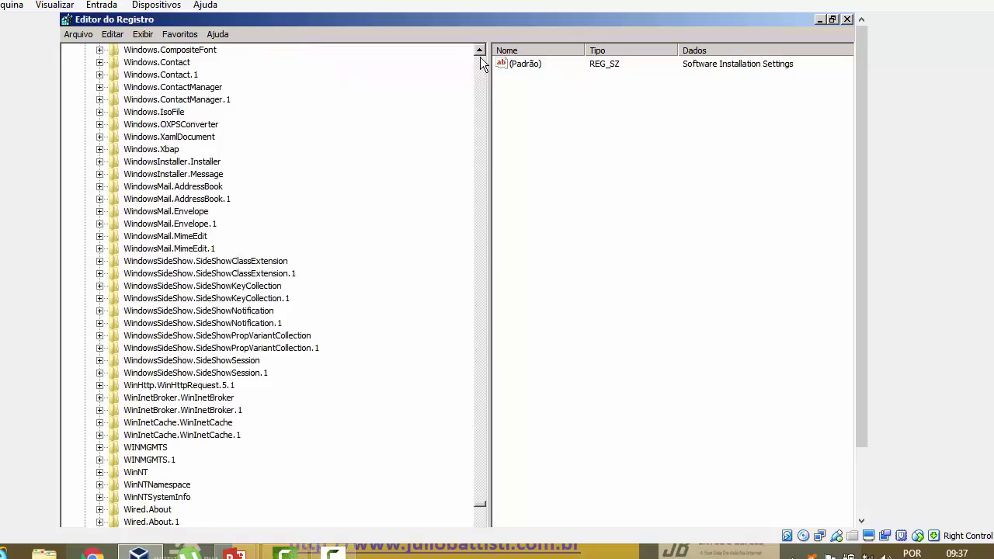
left_click(482, 73)
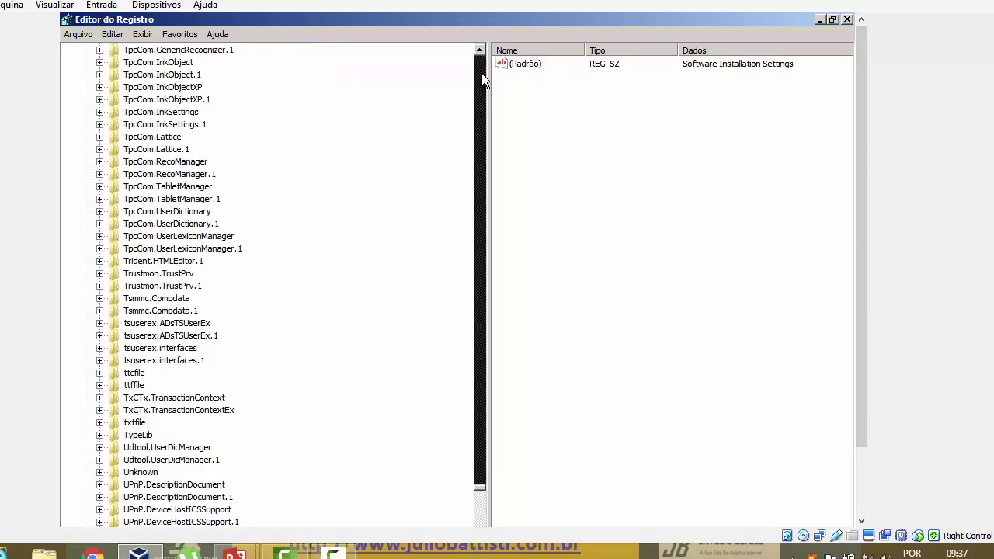
left_click_drag(484, 470, 491, 47)
Step: Collapse HKEY_CLASSES_ROOT and display the Novo value-type menu in the right pane without creating a value
left_click(85, 63)
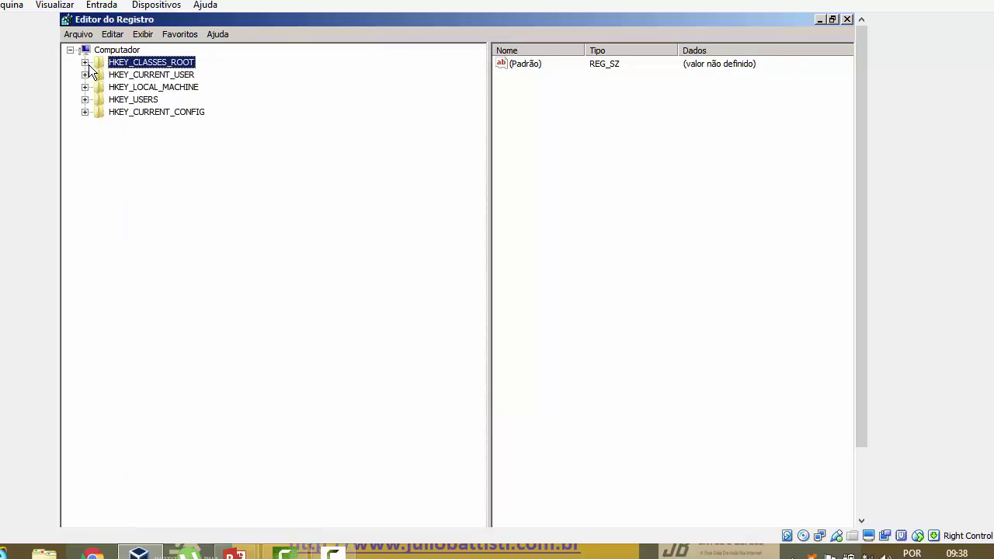
right_click(543, 88)
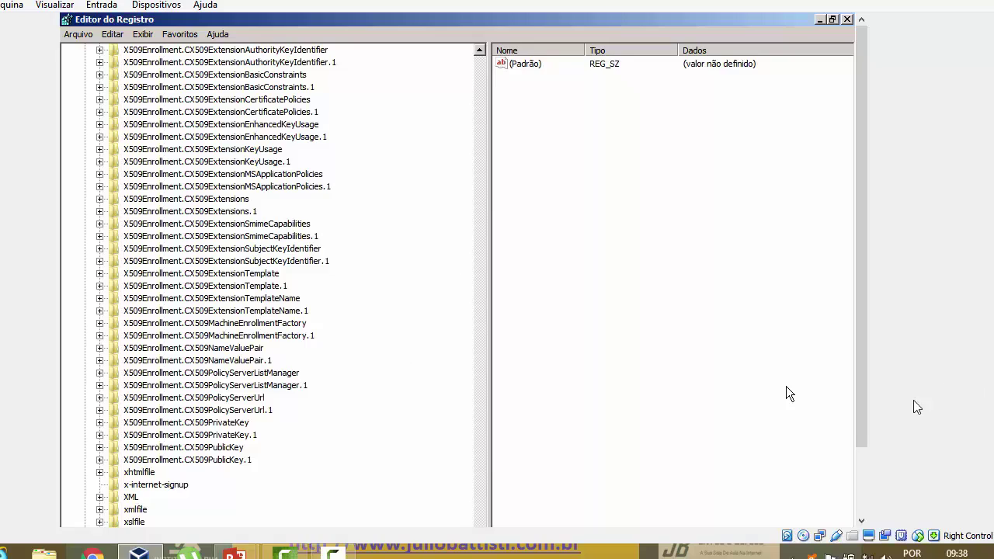
key("Return")
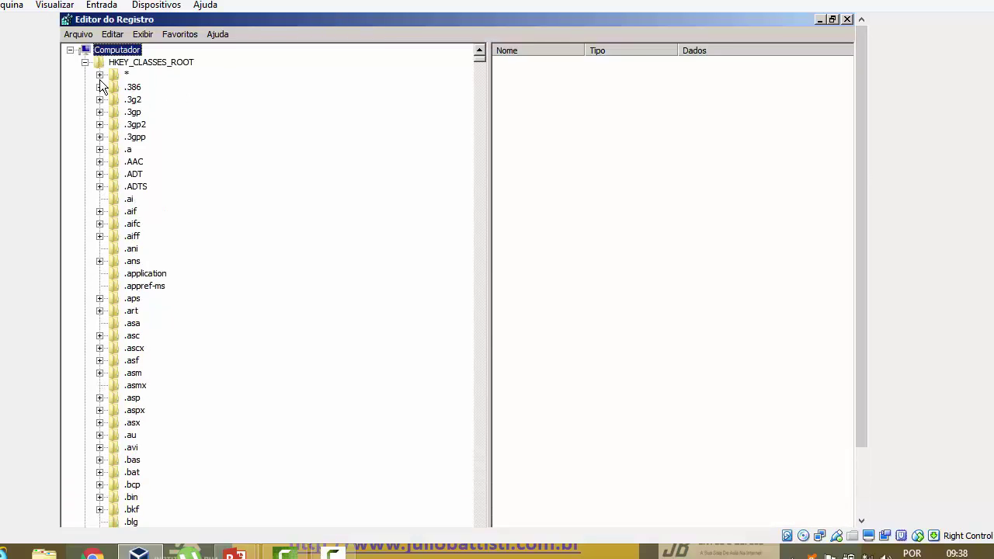
left_click(86, 63)
right_click(647, 123)
mouse_move(661, 130)
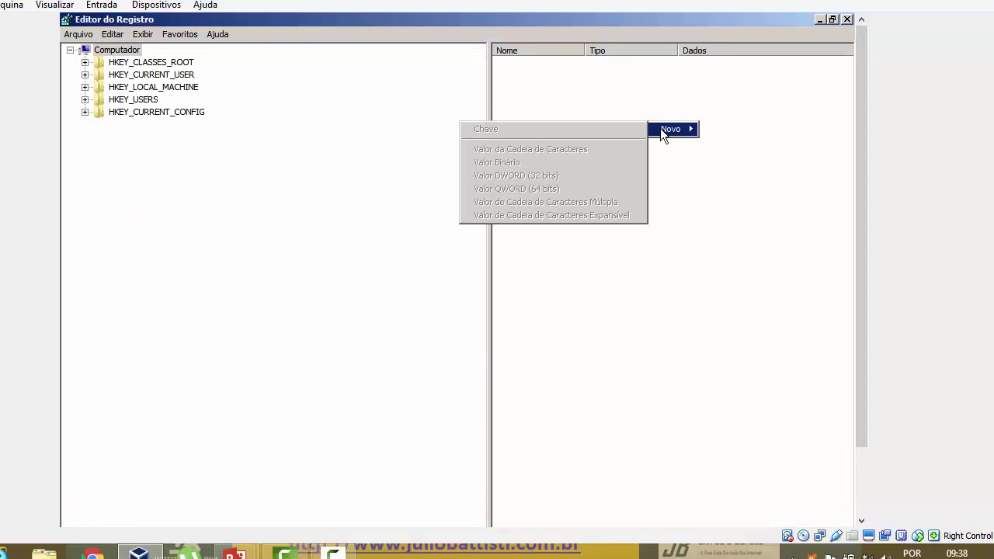
left_click(187, 63)
right_click(548, 101)
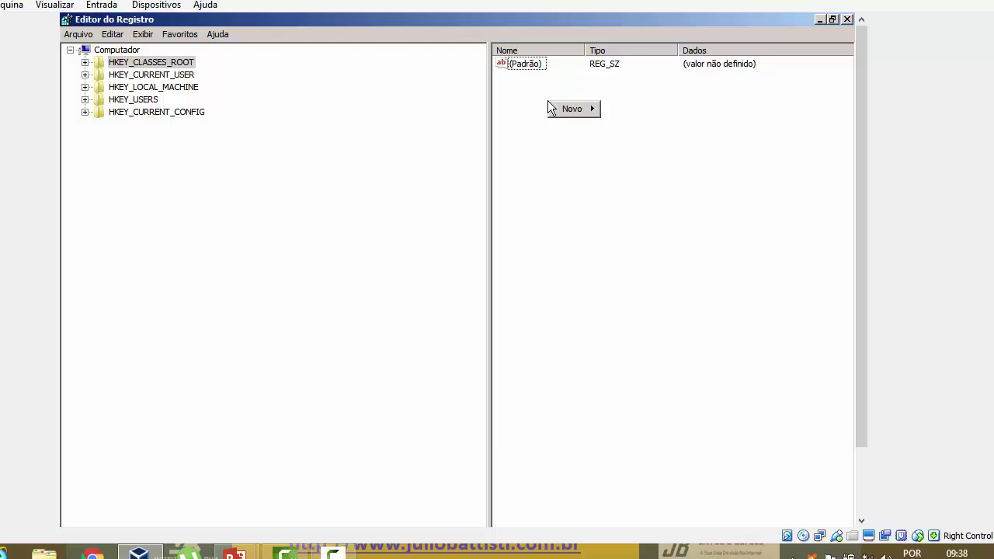
mouse_move(563, 111)
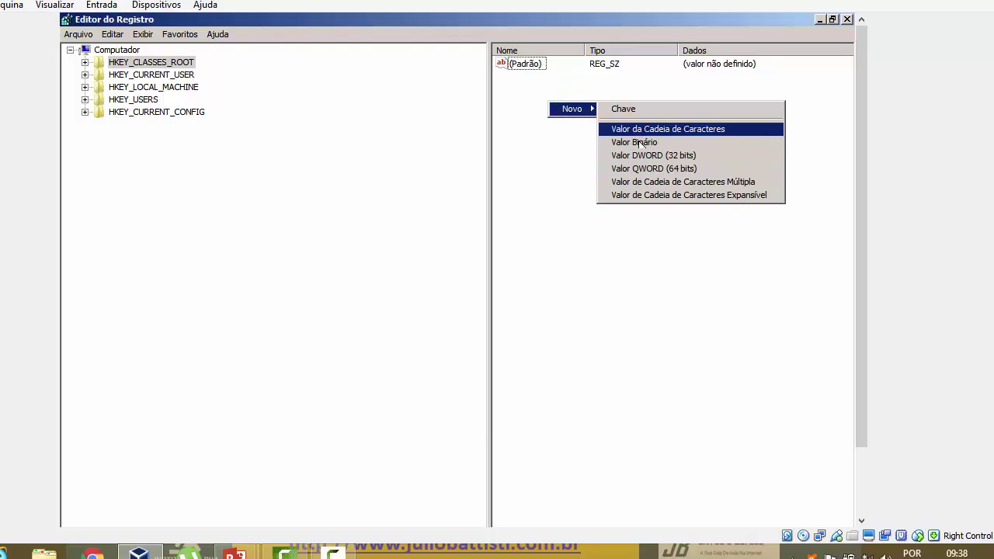
left_click(531, 175)
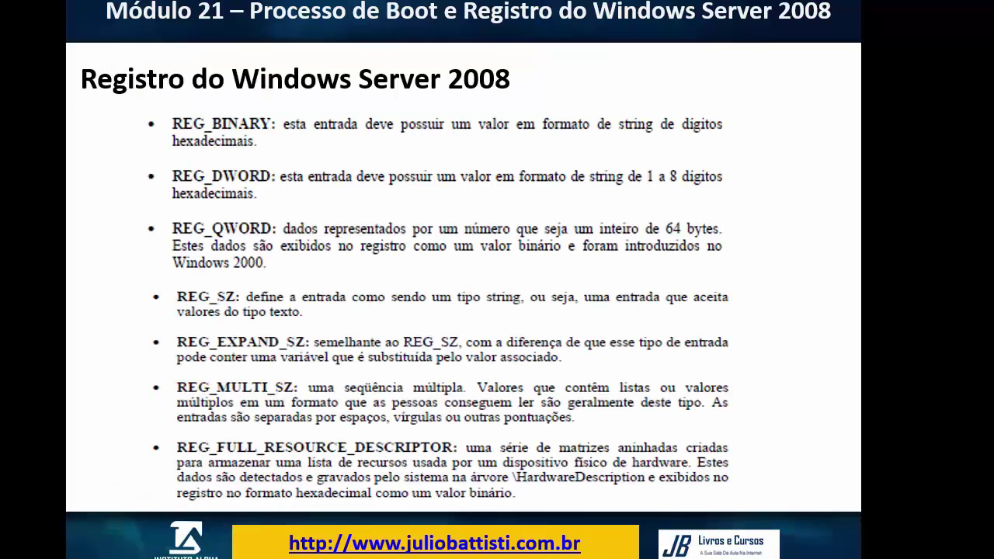
Step: Page back to the 'Grande banco de dados hierárquico' slide, then switch back to Registry Editor
key("Page_Up")
key("Page_Up")
key("Page_Up")
key("Page_Up")
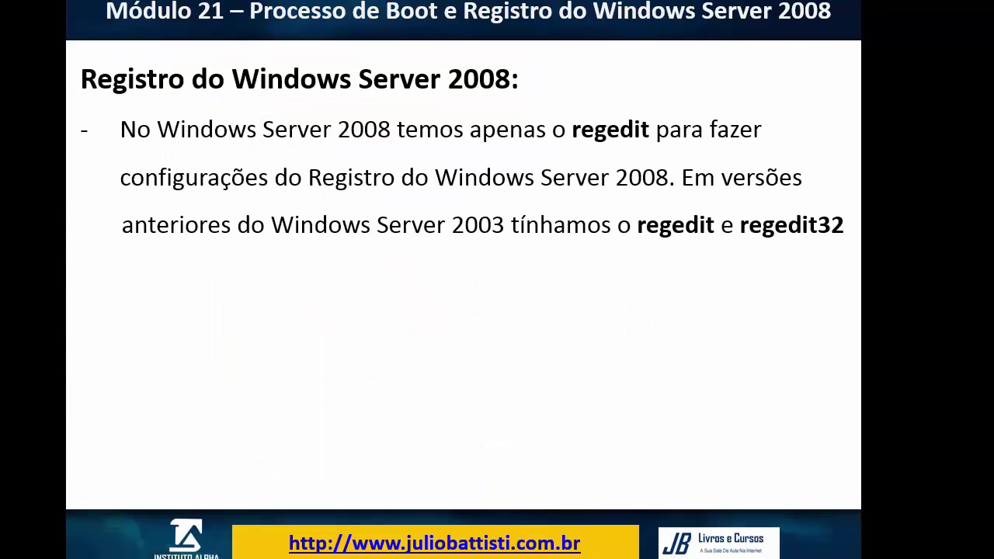
key("Page_Down")
key("Page_Up")
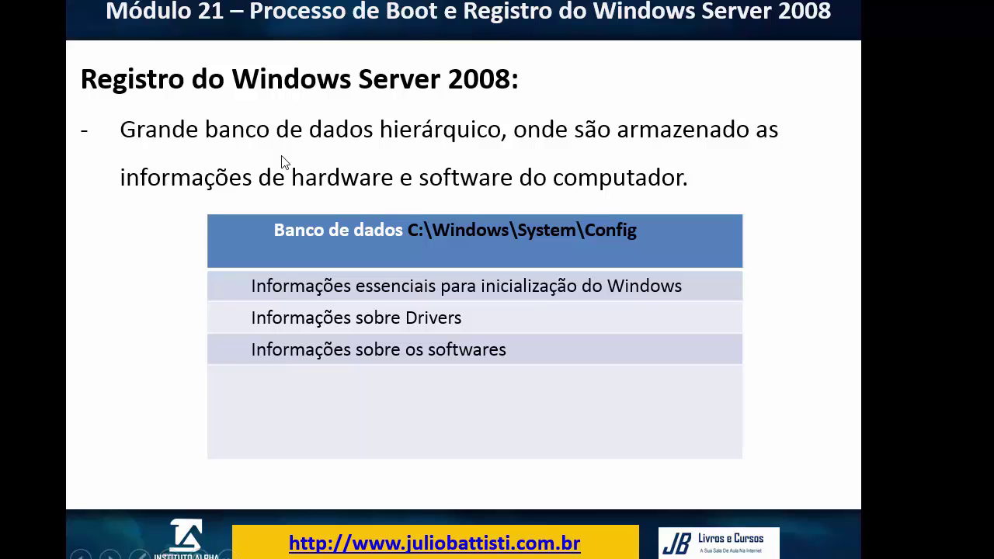
key("alt+Tab")
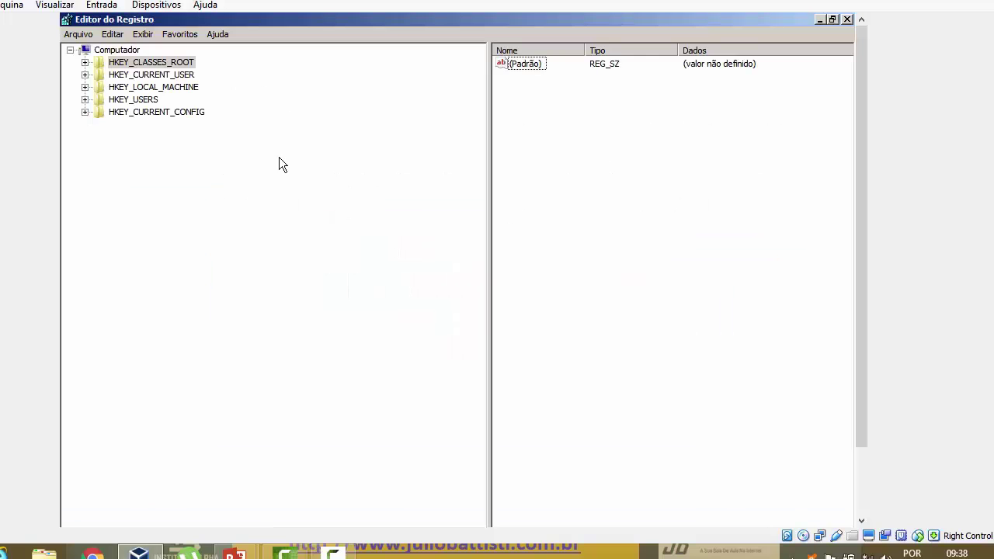
Step: Search the registry for 'explorer' using Editar > Localizar
left_click(116, 36)
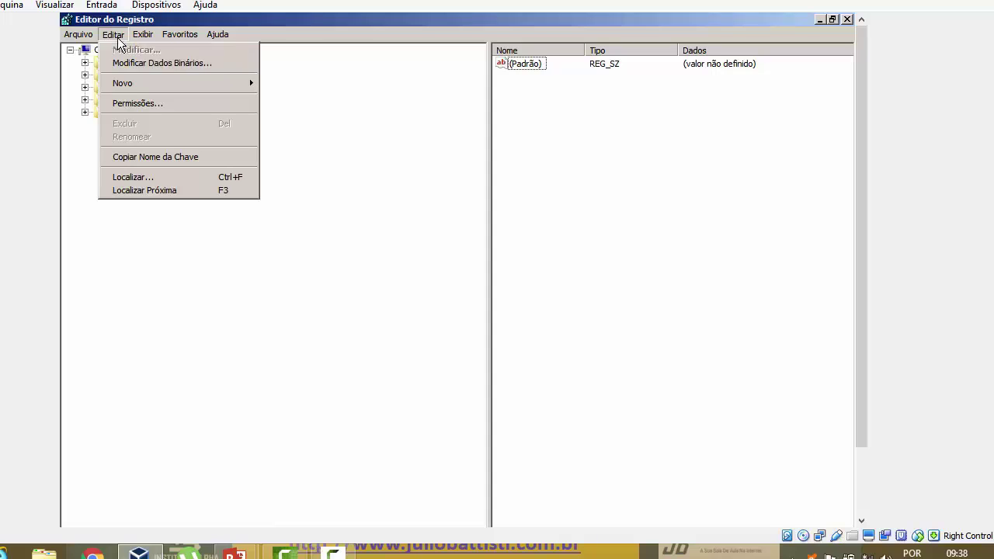
left_click(162, 179)
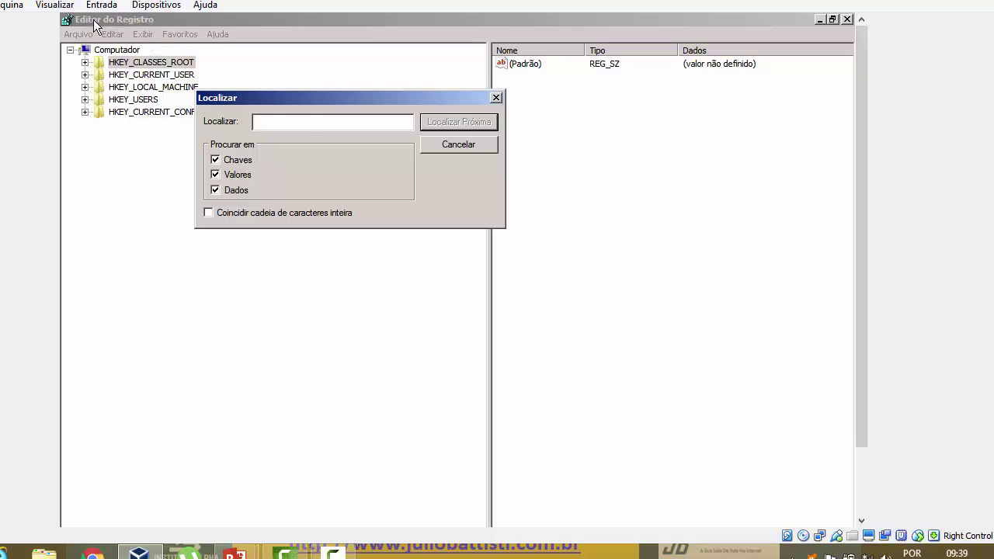
type("explorer")
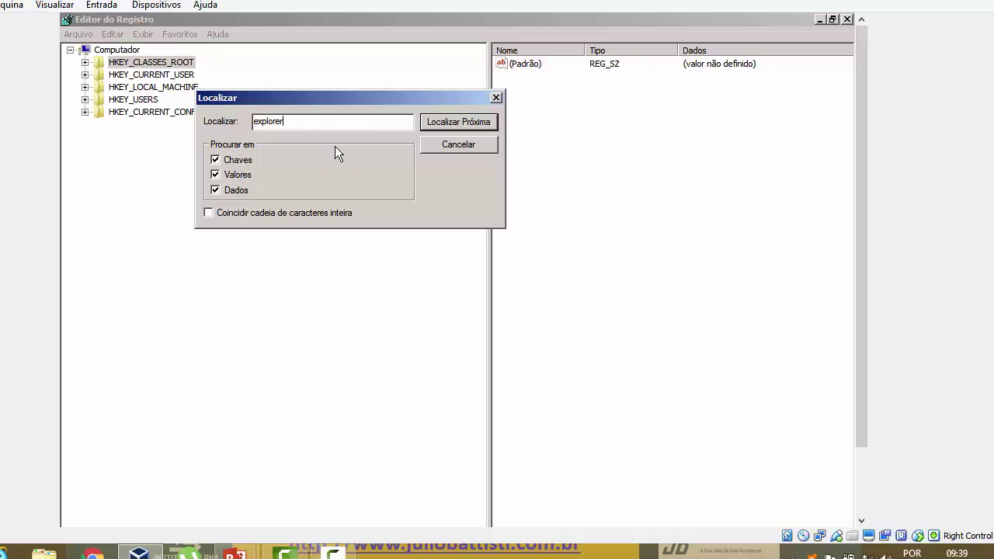
left_click_drag(328, 127, 220, 127)
left_click(310, 122)
left_click_drag(311, 122, 141, 127)
left_click(269, 120)
double_click(269, 121)
left_click(460, 122)
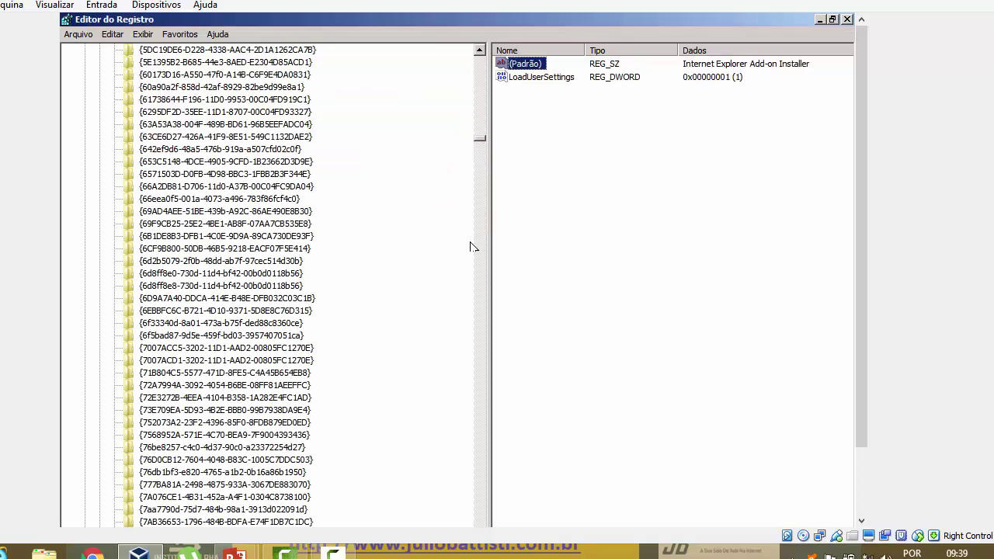
Step: Inspect the found Internet Explorer Add-on Installer key's default value, then collapse the tree to the root hives
left_click_drag(478, 138, 479, 142)
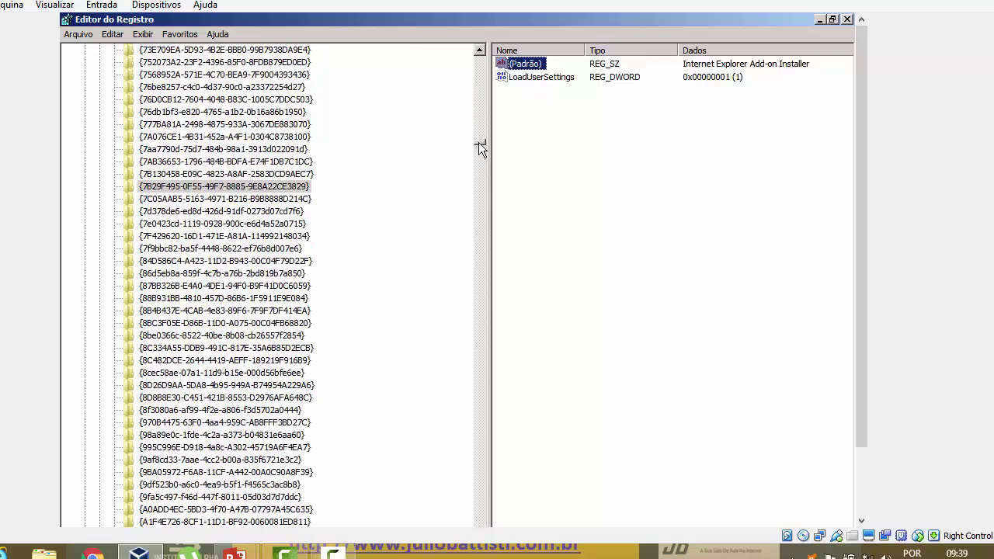
left_click(212, 188)
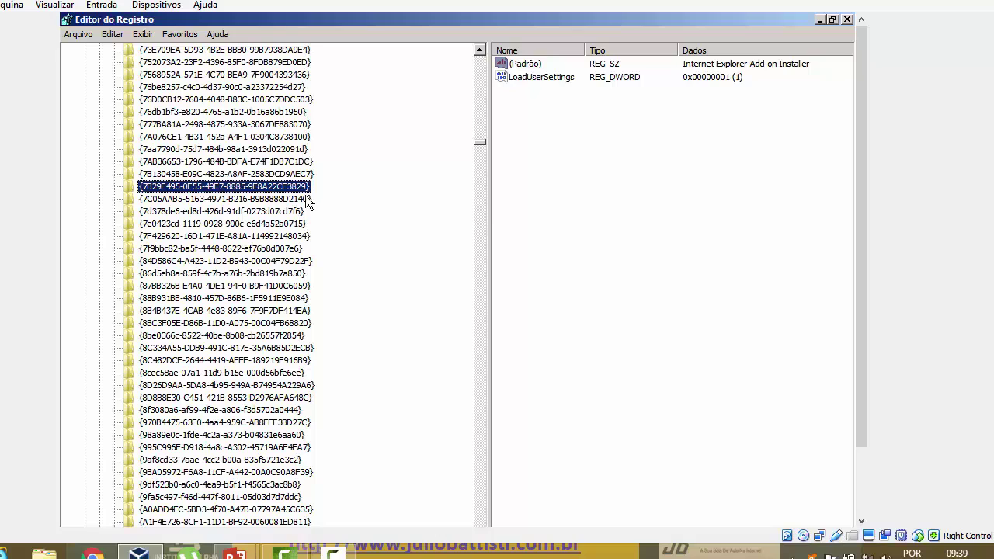
left_click(703, 69)
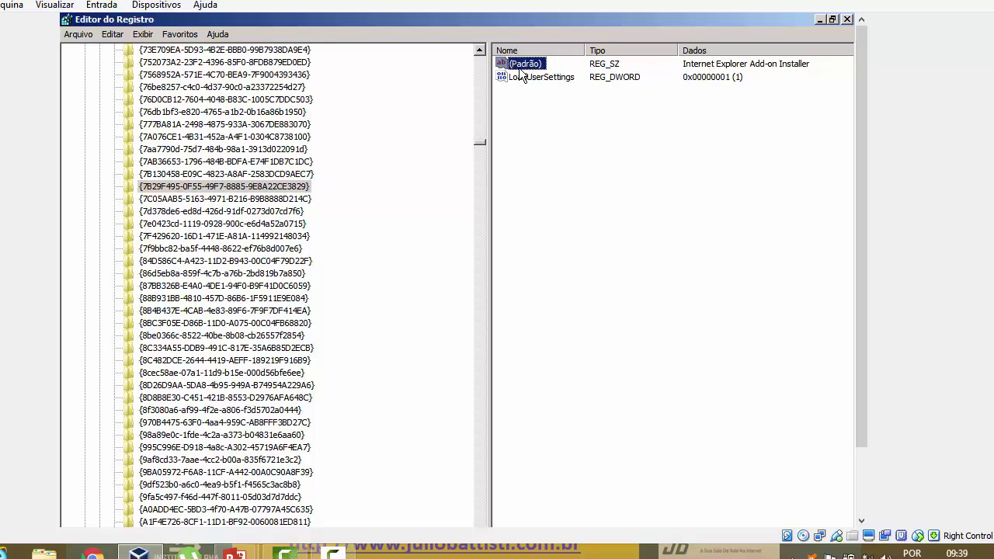
left_click(481, 120)
left_click_drag(482, 126, 484, 57)
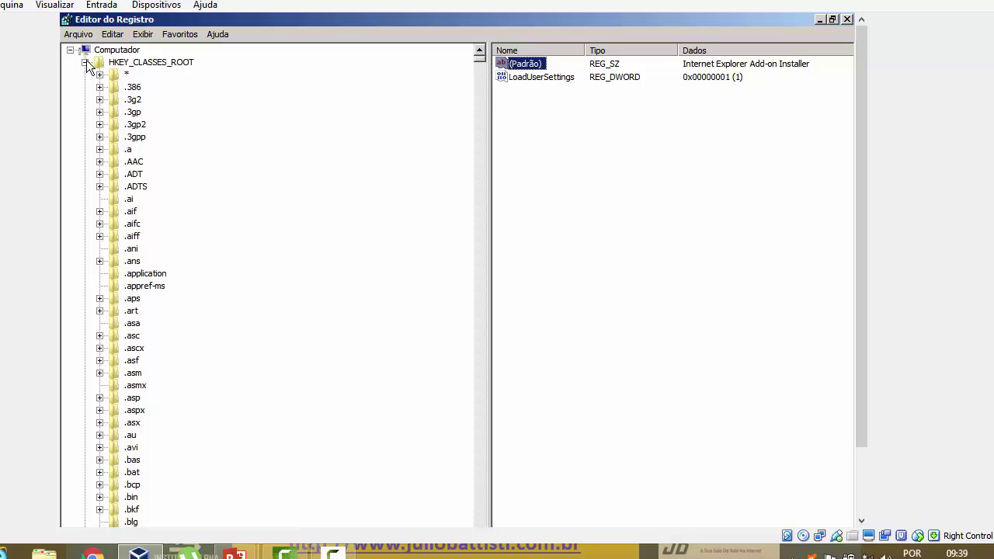
left_click(85, 63)
left_click(114, 34)
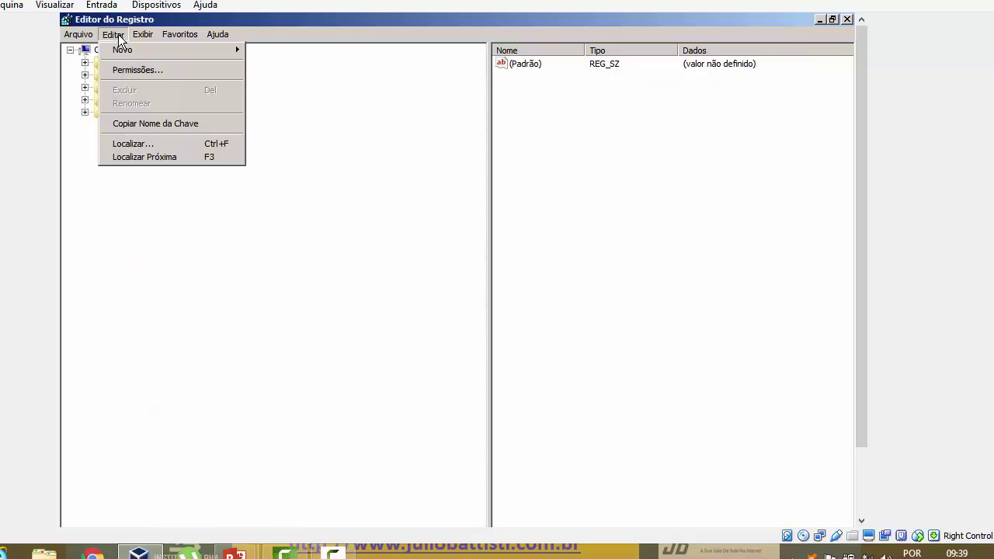
Step: Search the registry for the user's account name and review the first match
left_click(162, 139)
type("die")
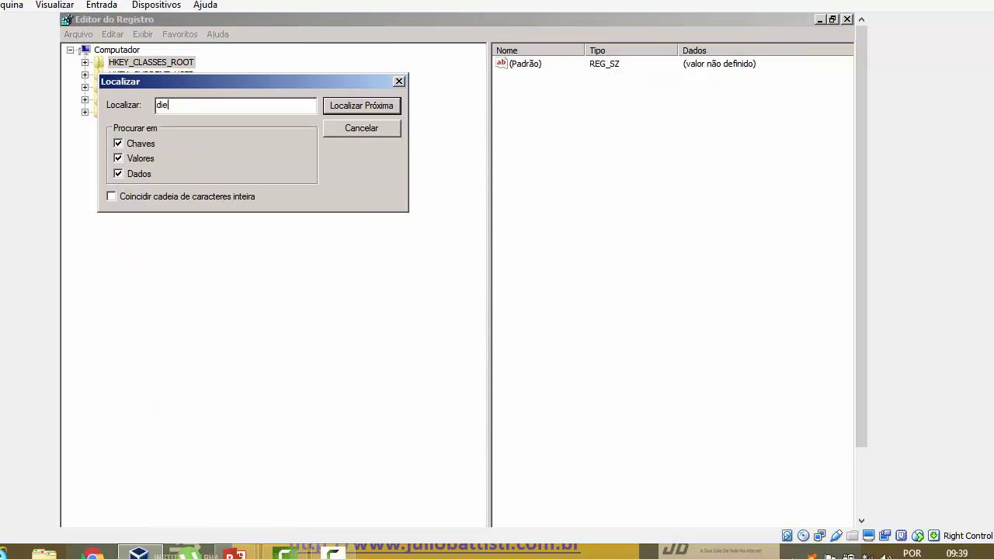
type("go.lima")
double_click(183, 107)
left_click(200, 109)
left_click(330, 109)
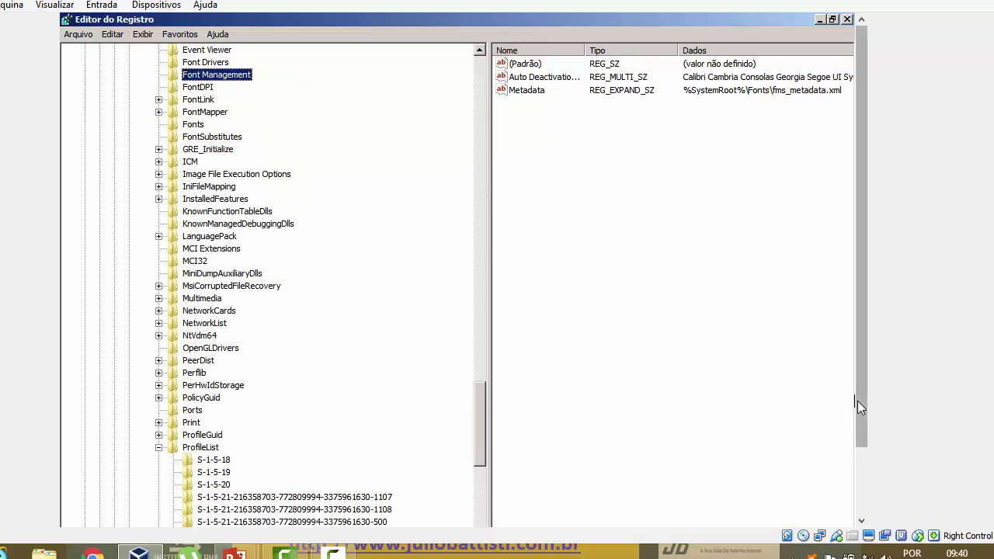
left_click_drag(863, 447, 863, 492)
left_click_drag(477, 382, 826, 421)
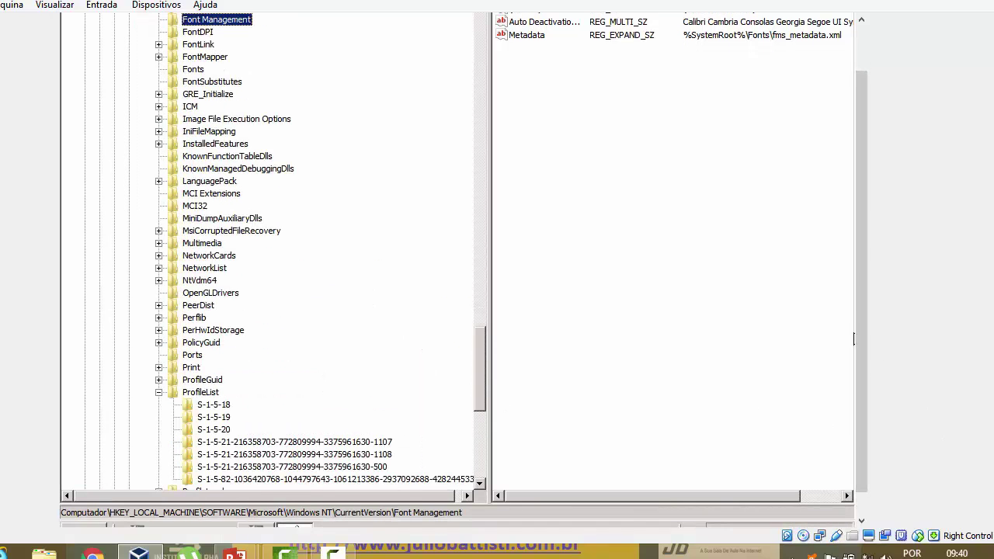
left_click(851, 264)
left_click_drag(856, 200, 856, 151)
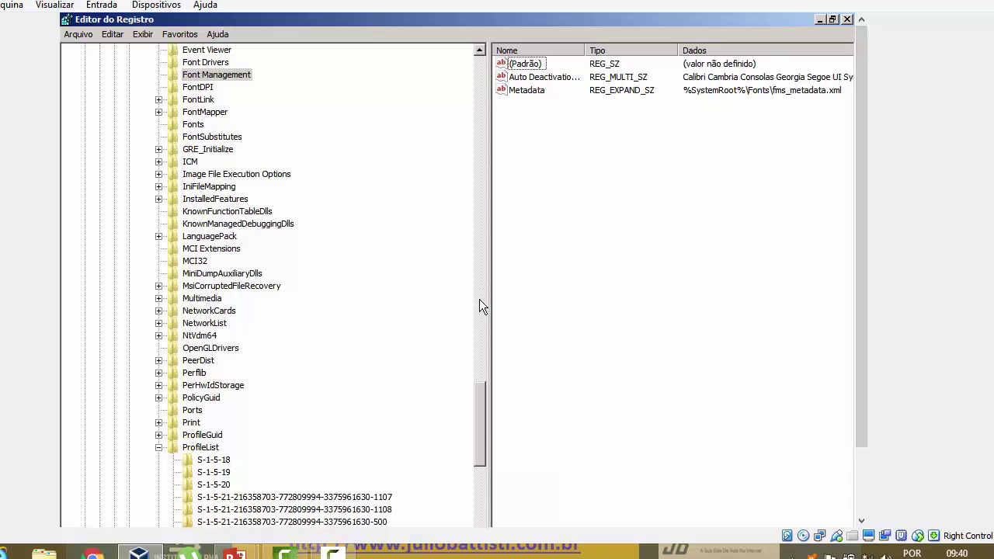
left_click_drag(484, 386, 483, 95)
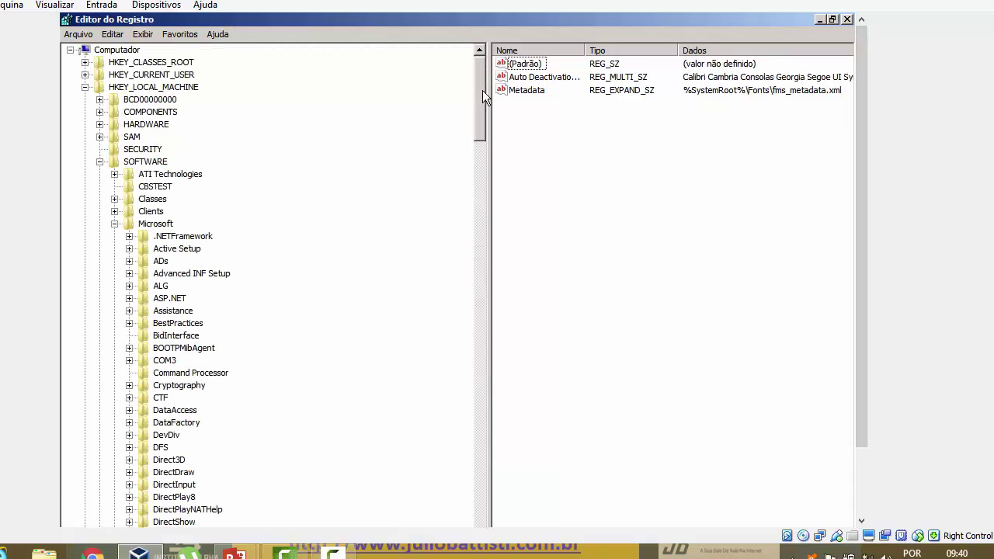
Step: Search again for the user's account name and select the found ProfileImagePath value
left_click(118, 35)
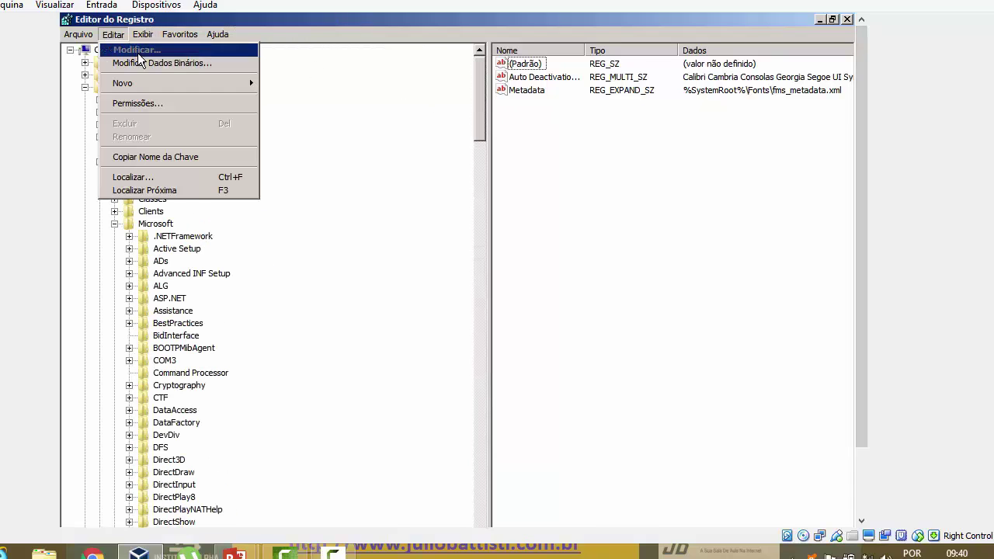
left_click(156, 176)
type("diego.lima")
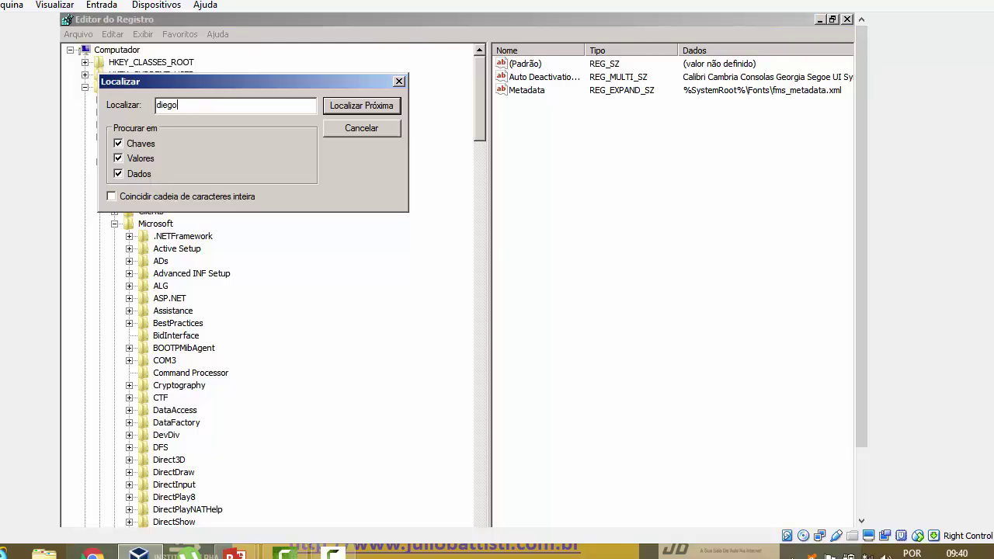
key("Return")
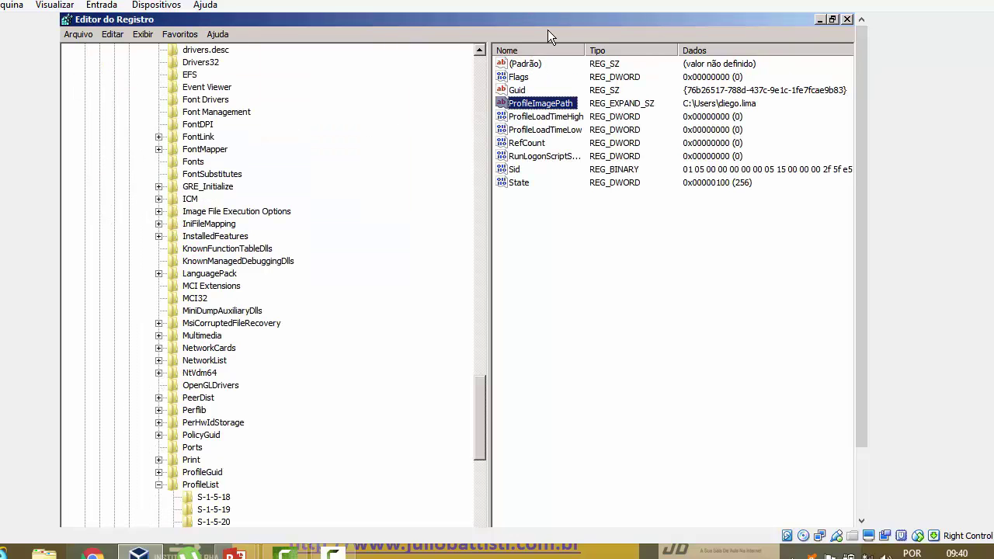
left_click(708, 106)
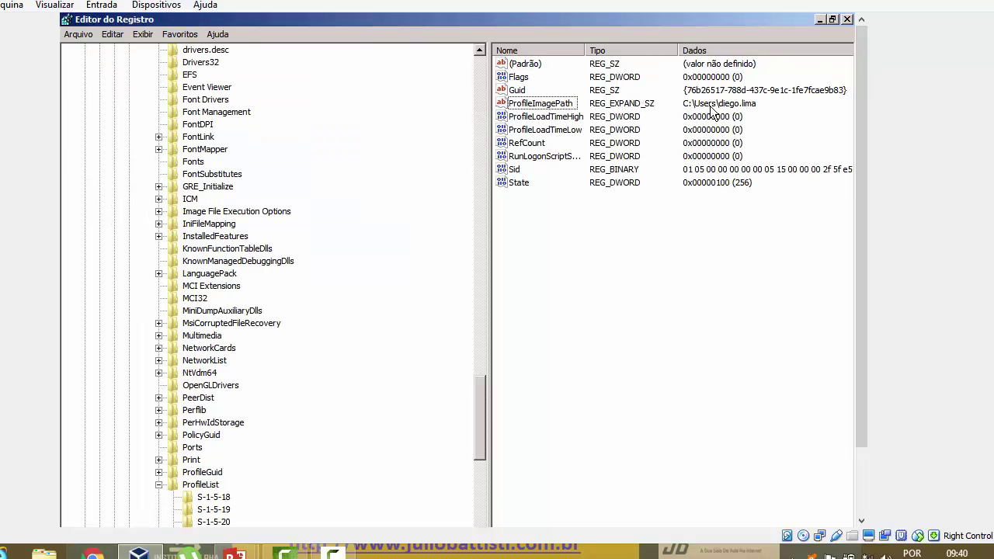
left_click(563, 107)
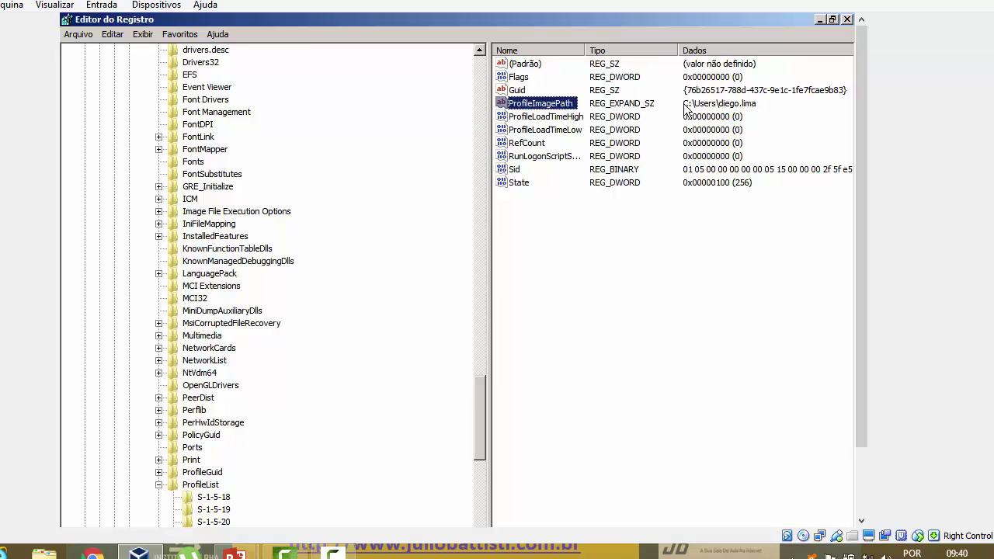
left_click(708, 109)
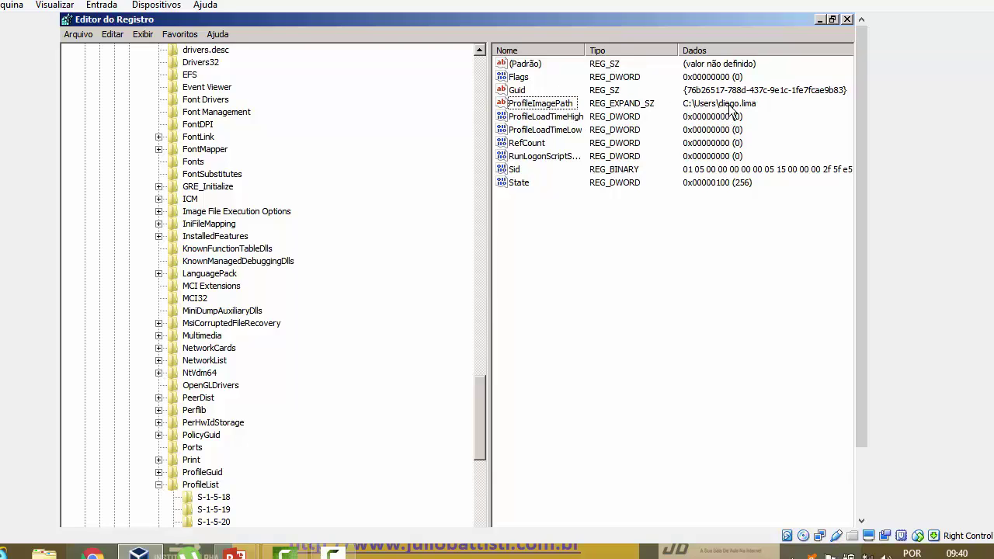
left_click(576, 110)
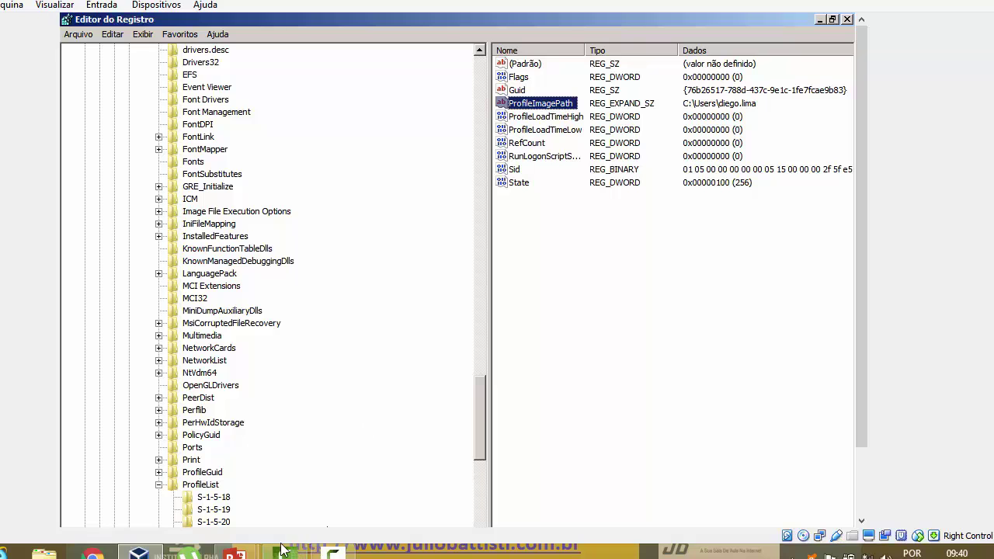
mouse_move(233, 551)
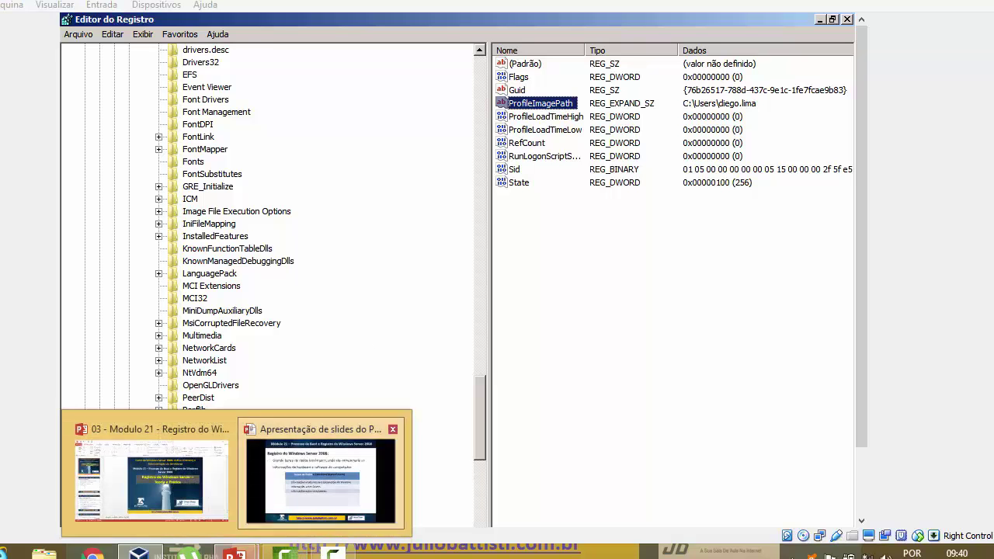
left_click(323, 486)
key("Right")
key("Right")
key("Right")
key("Right")
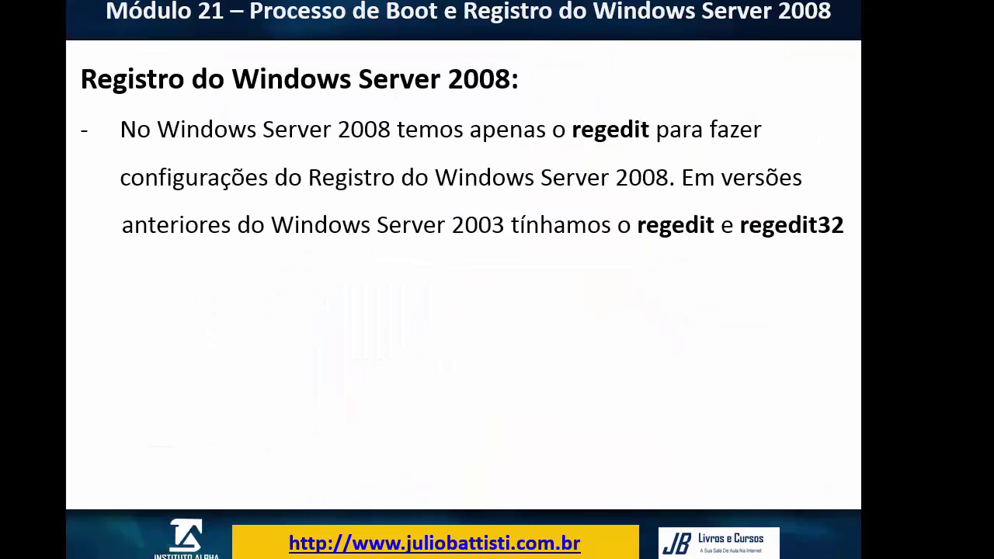
key("Right")
key("Right")
key("Right")
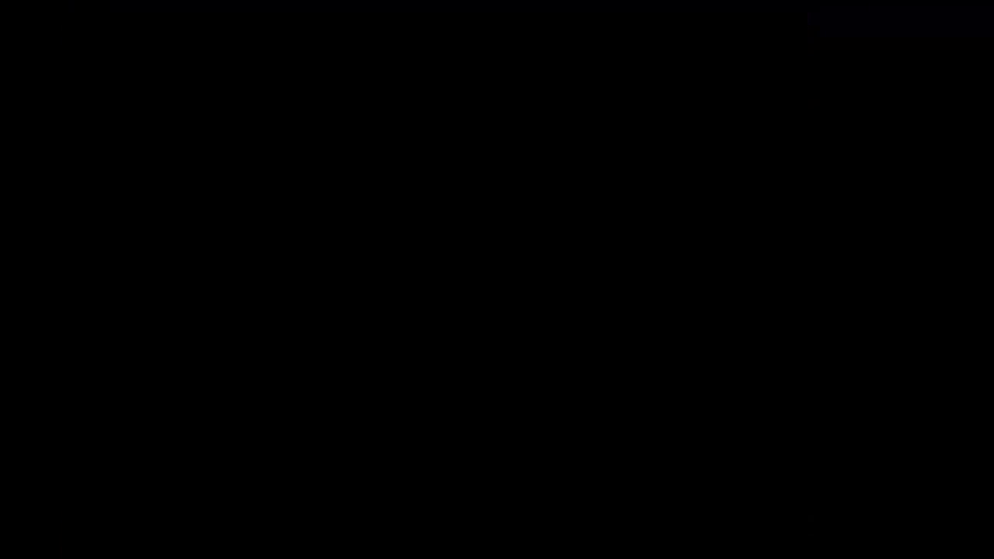
key("Left")
key("Left")
key("Left")
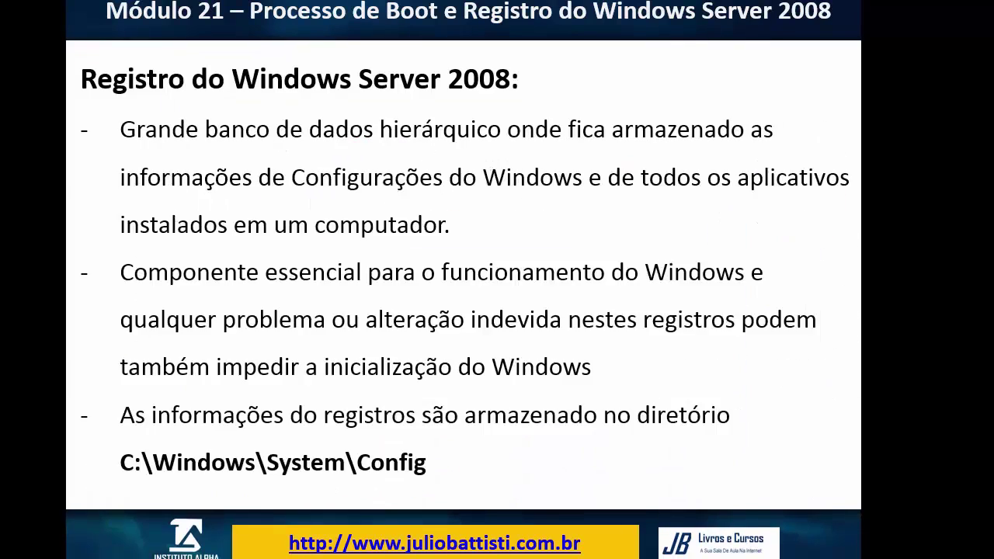
key("Right")
key("alt+Tab")
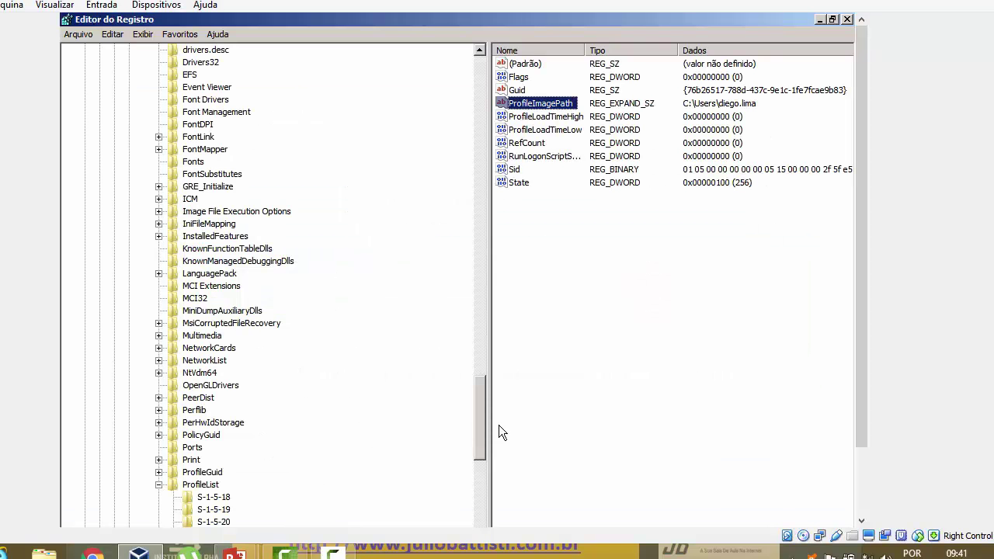
Step: Scroll the tree to the top, collapse HKEY_LOCAL_MACHINE and select HKEY_CURRENT_USER among the root keys
left_click_drag(477, 408, 480, 62)
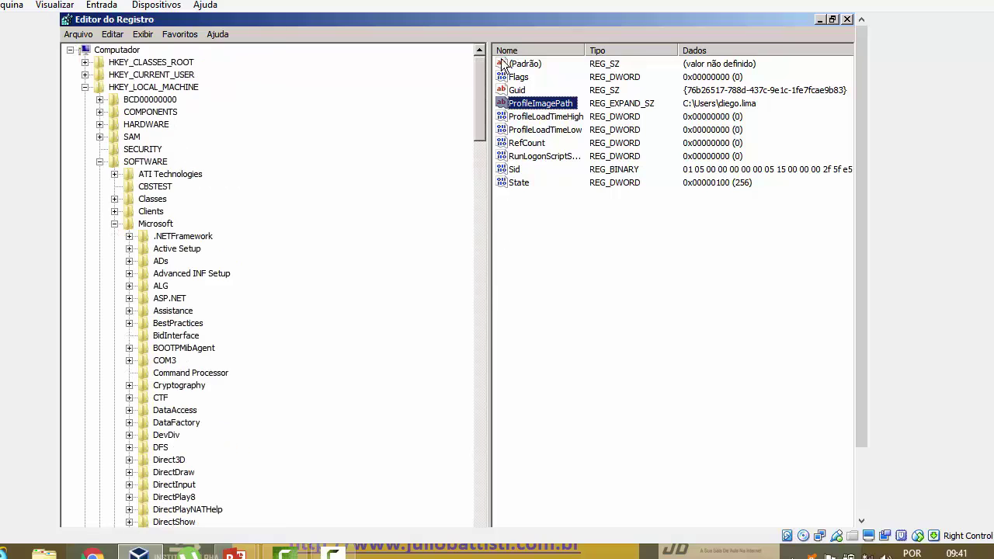
left_click(85, 88)
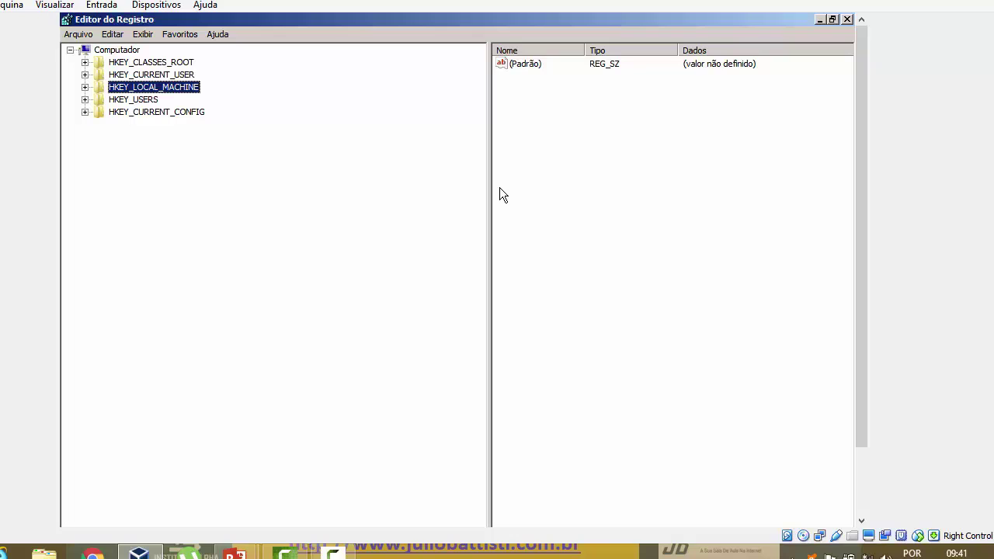
left_click(113, 35)
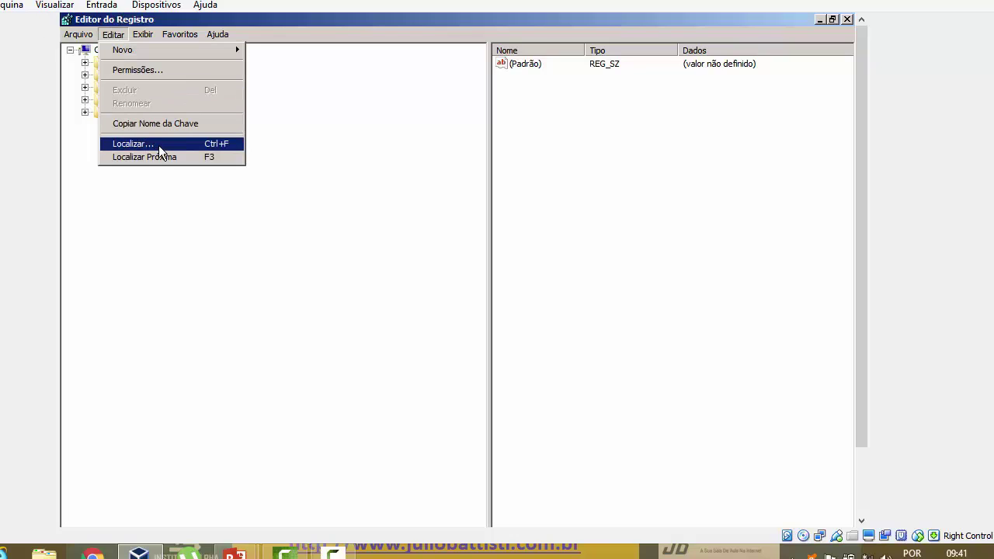
left_click(133, 118)
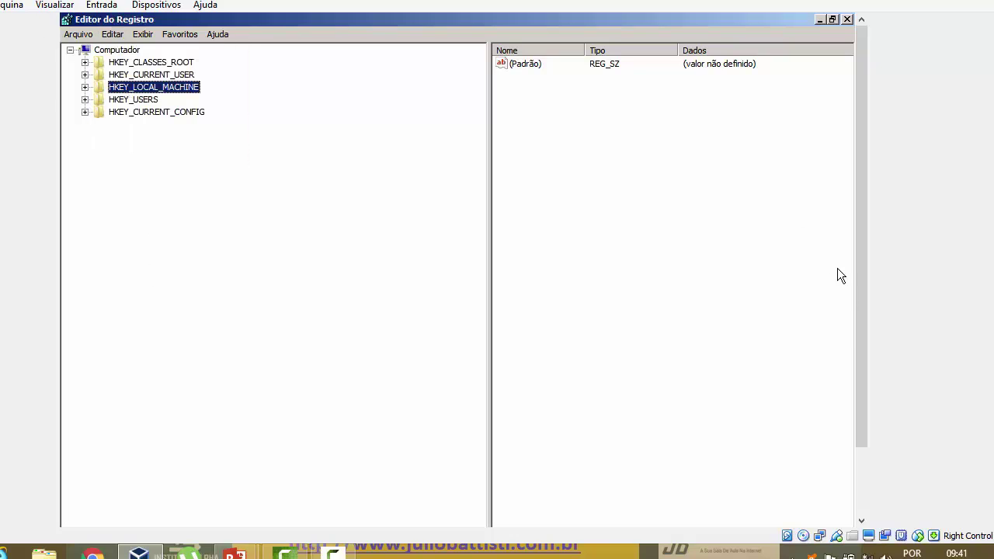
mouse_move(861, 310)
left_mouse_down()
mouse_move(857, 367)
mouse_move(860, 311)
left_mouse_up()
left_click(175, 75)
key("Up")
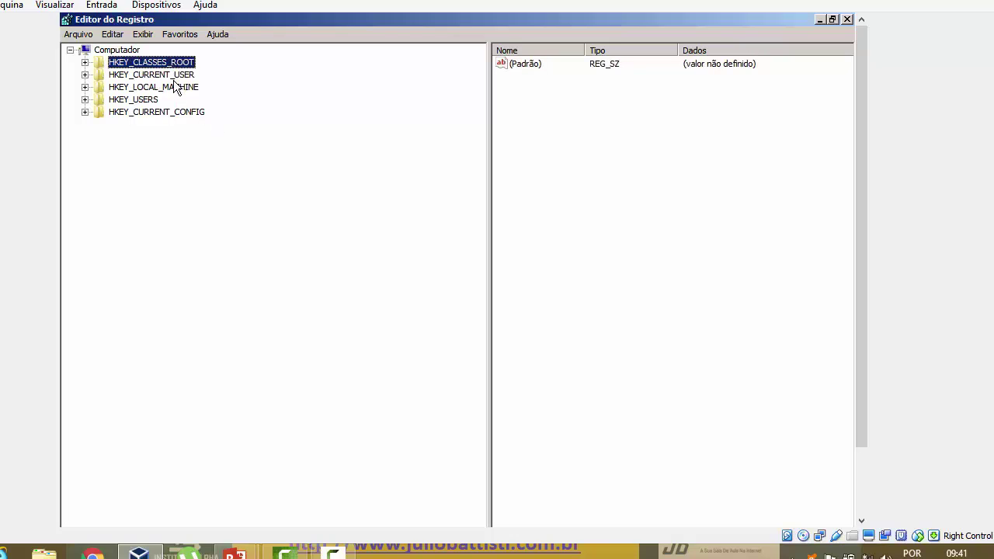
left_click(179, 74)
Step: Open Computador and browse into C:\Windows in Windows Explorer
left_click_drag(859, 330, 859, 415)
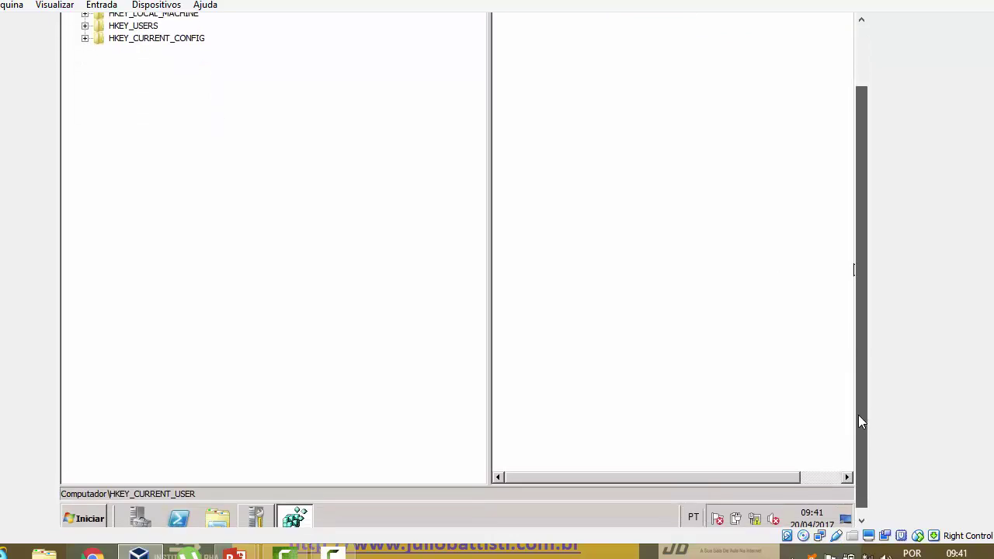
left_click(86, 519)
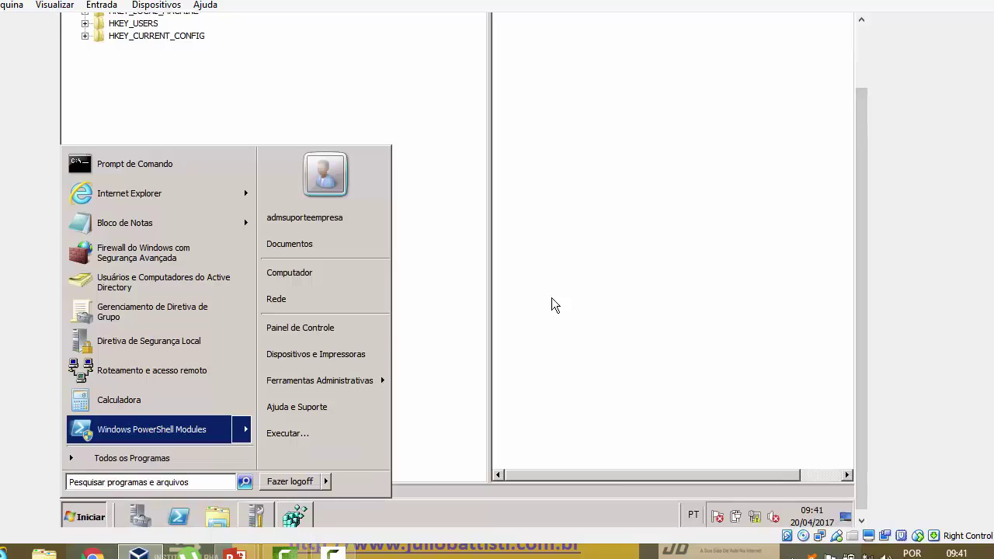
left_click(313, 274)
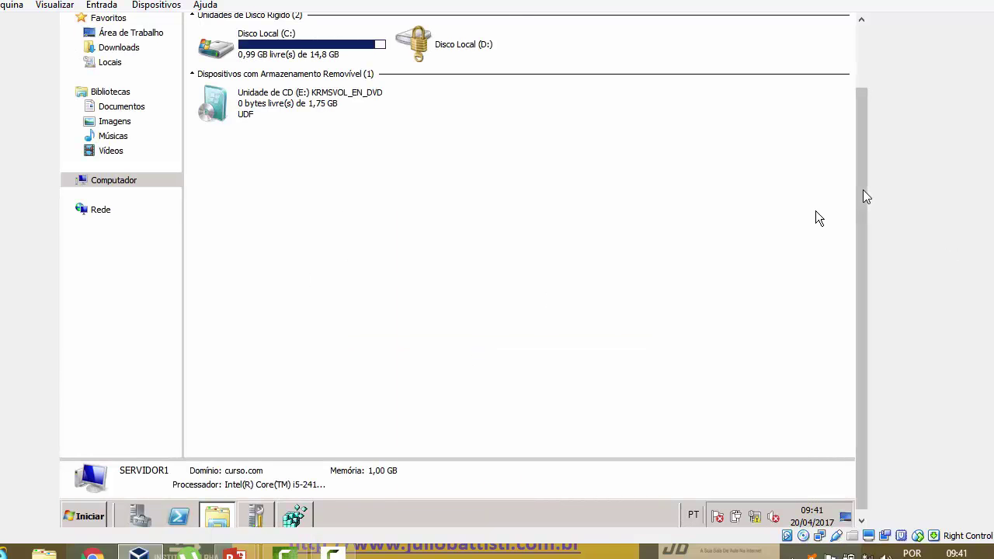
scroll(817, 216, "up", 3)
double_click(359, 127)
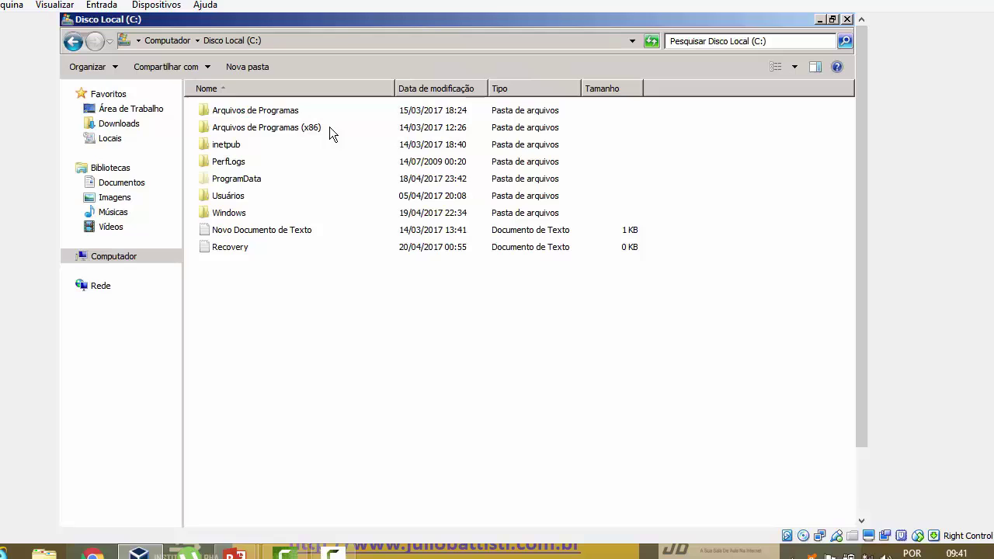
double_click(246, 213)
Step: Navigate through System32 into the config folder to show the hive files, then return to the slideshow
key("s")
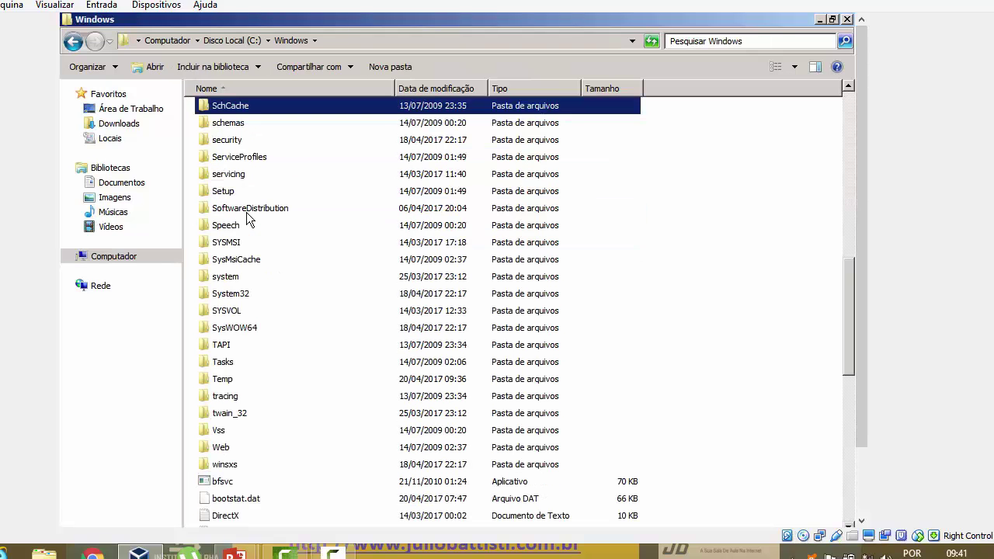
key("s")
key("s")
key("s")
key("s")
key("s")
key("s")
key("s")
key("s")
key("s")
key("s")
key("s")
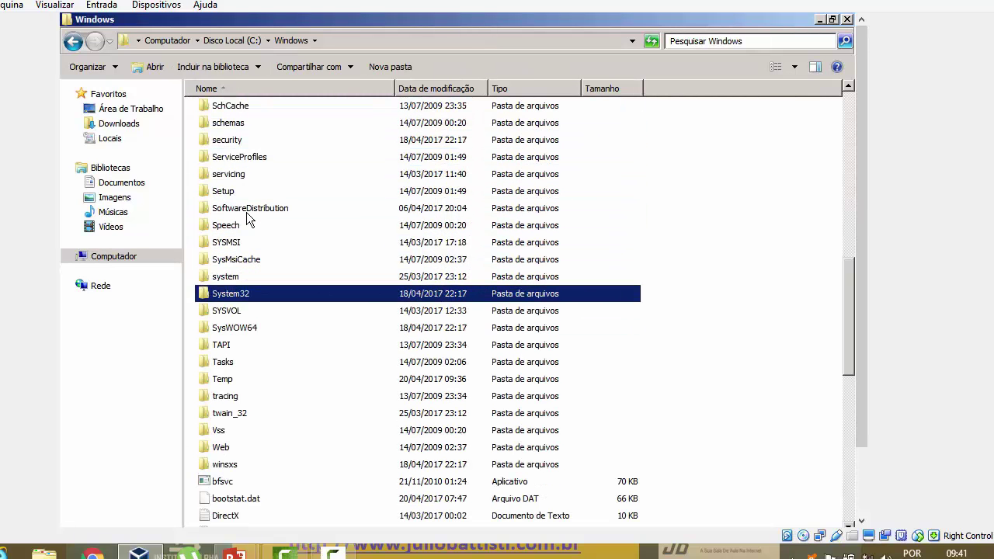
key("Return")
double_click(245, 212)
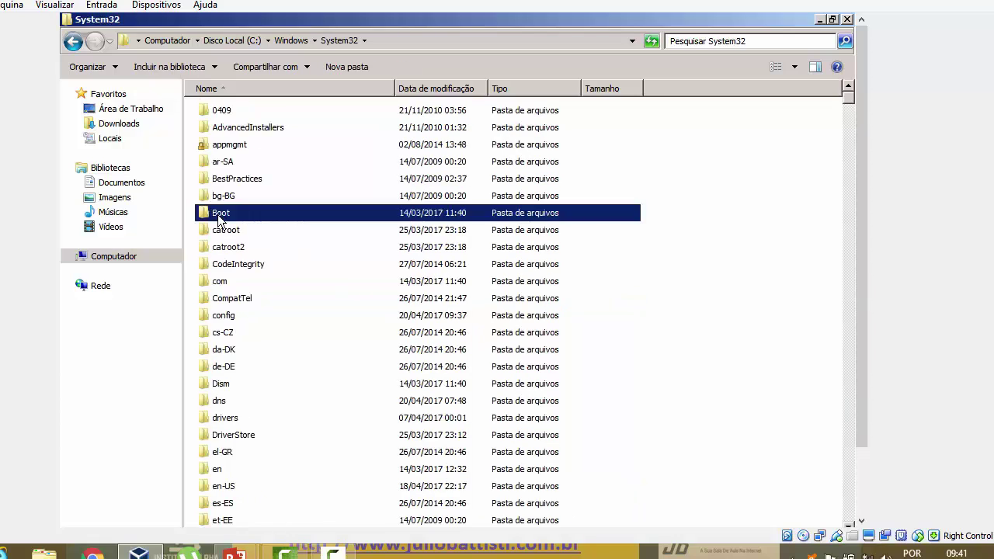
key("BackSpace")
key("Down")
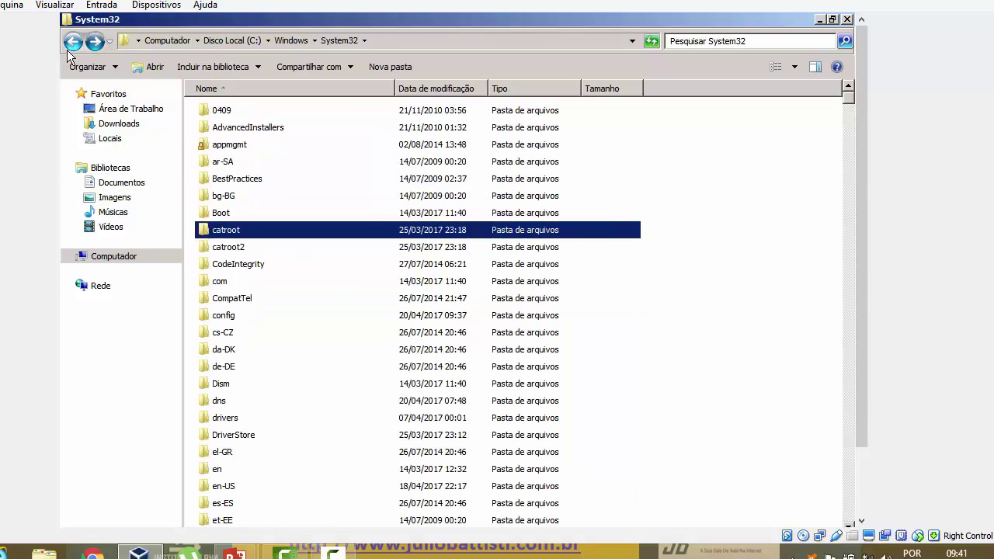
key("Down")
key("Down")
left_click(233, 315)
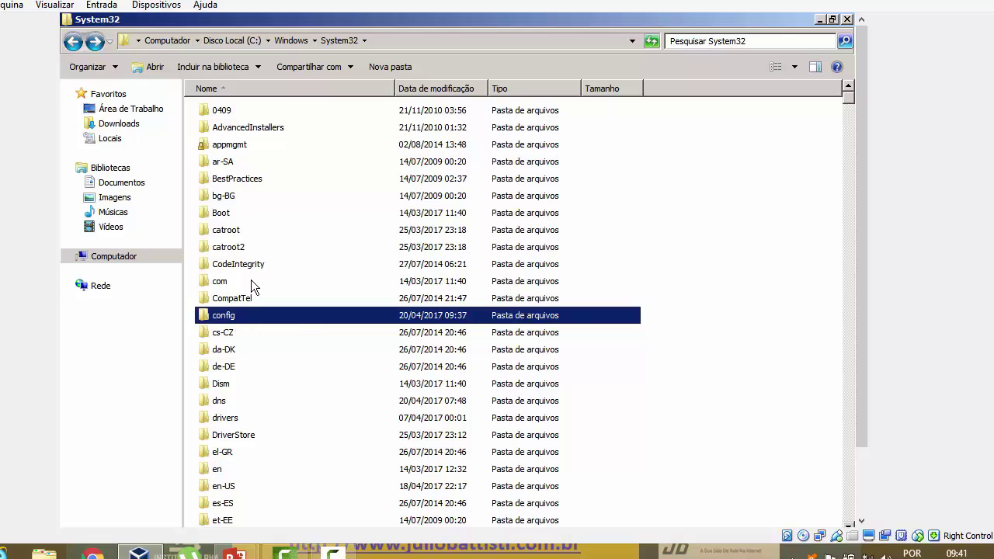
double_click(255, 309)
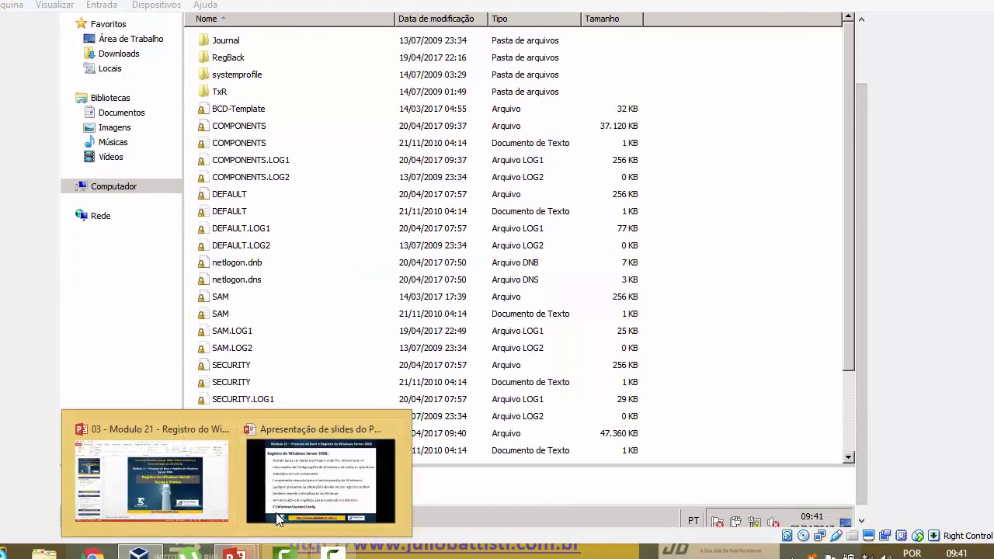
left_click(303, 431)
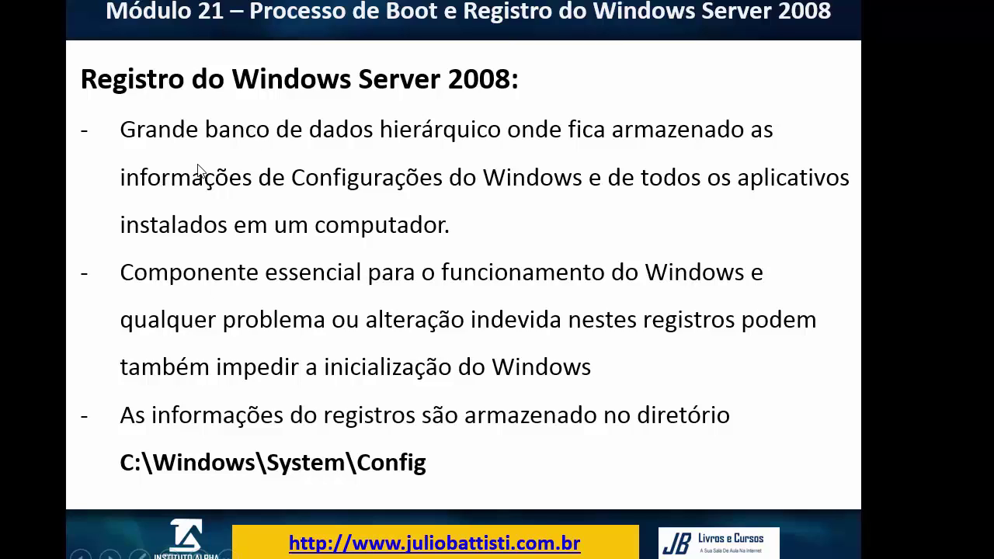